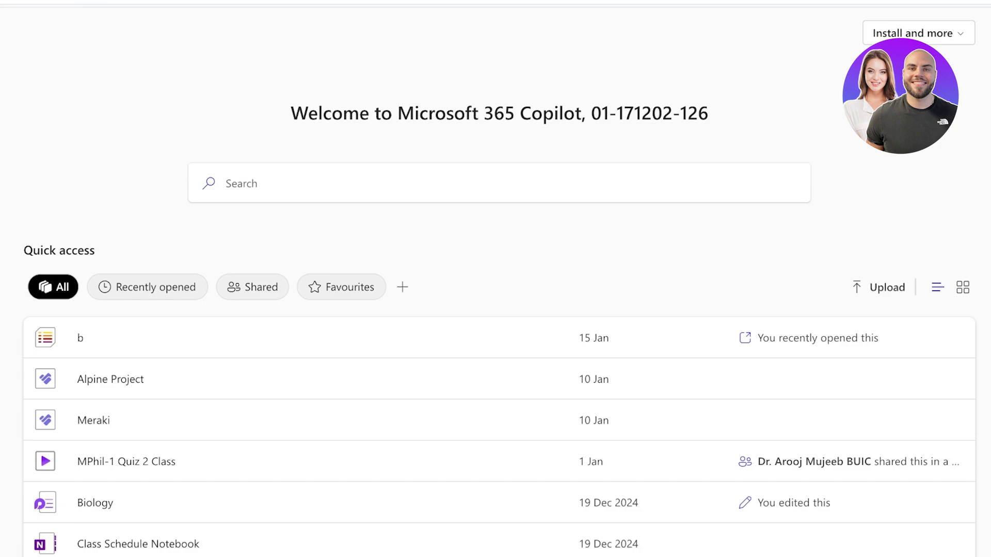
Open Planner from the Microsoft 365 app launcher.
left_click(17, 27)
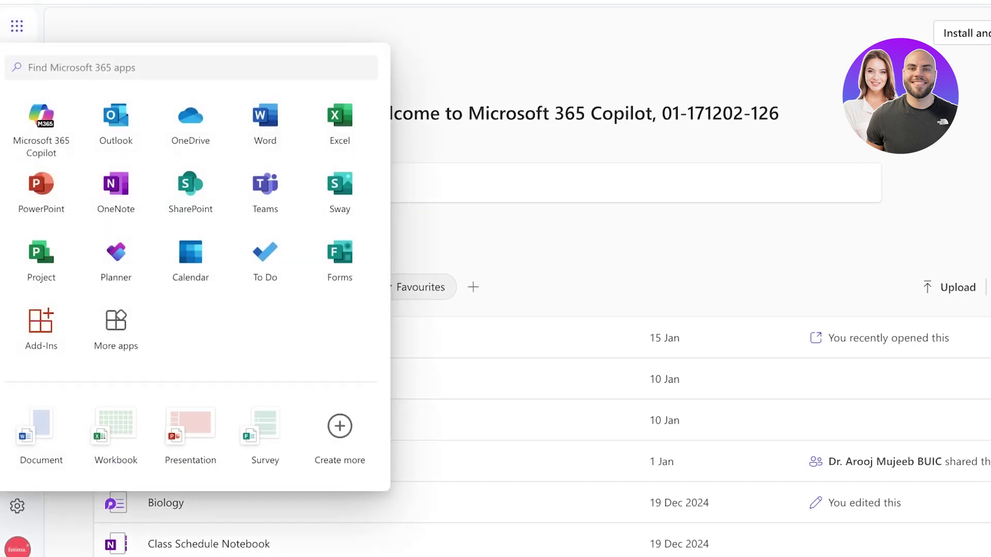
left_click(117, 262)
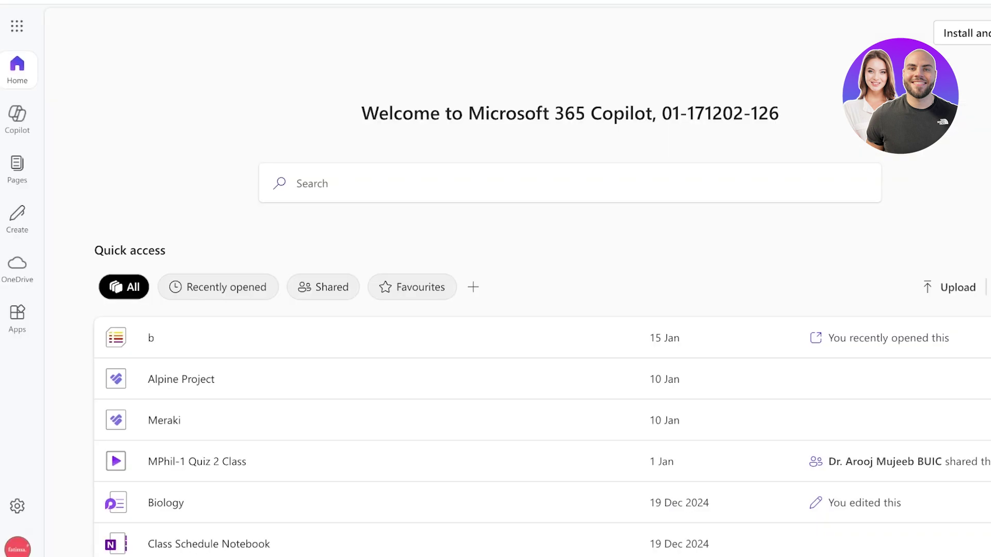
Switch to Teams from the Microsoft 365 home page and open the apps page and Planner there.
left_click(17, 26)
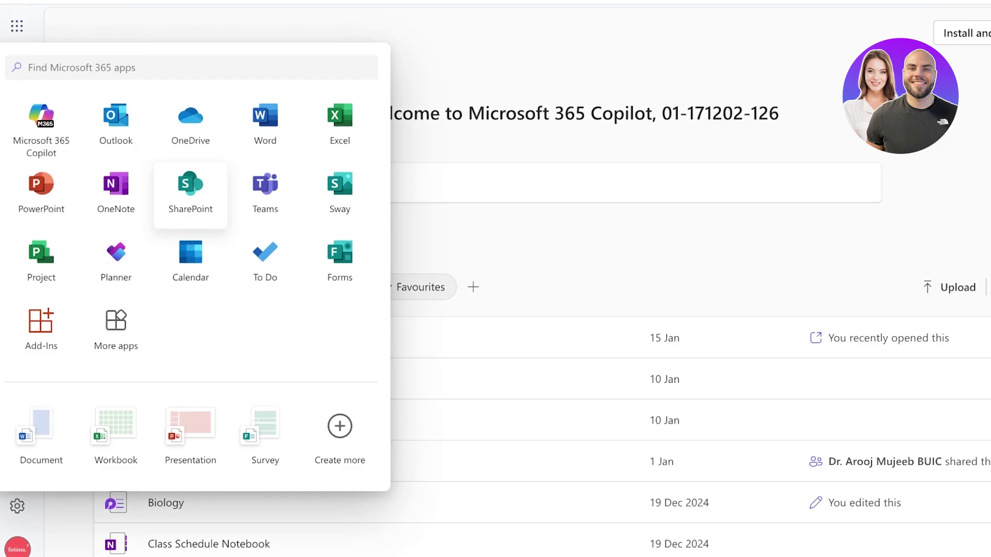
left_click(266, 195)
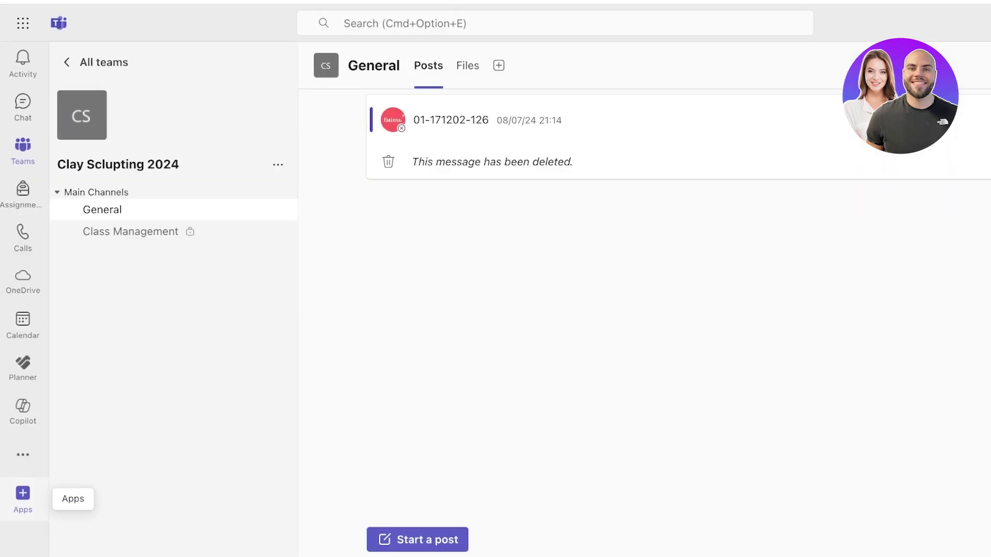
left_click(23, 495)
left_click(22, 367)
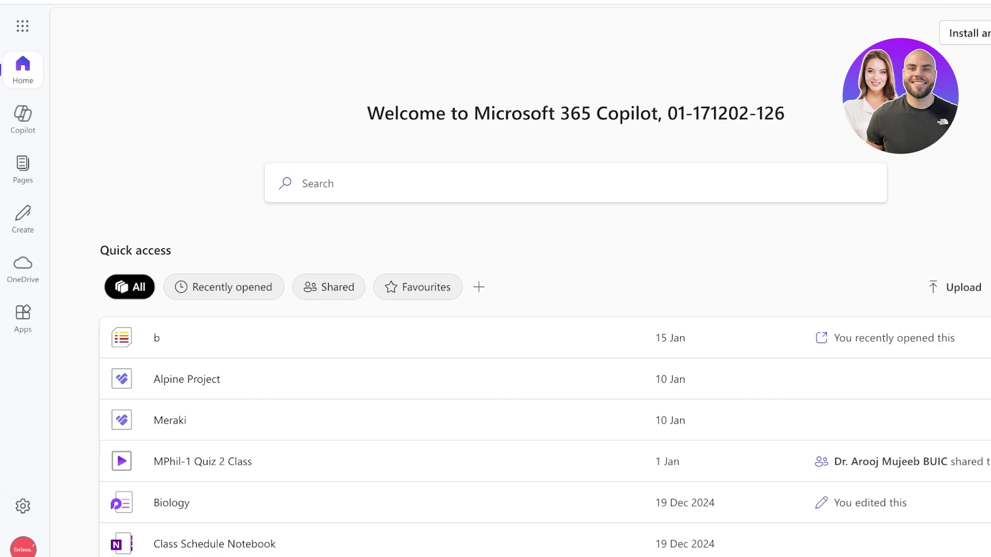
Switch to Outlook from the Microsoft 365 home page, look through its additional apps and return to the mail view.
left_click(23, 25)
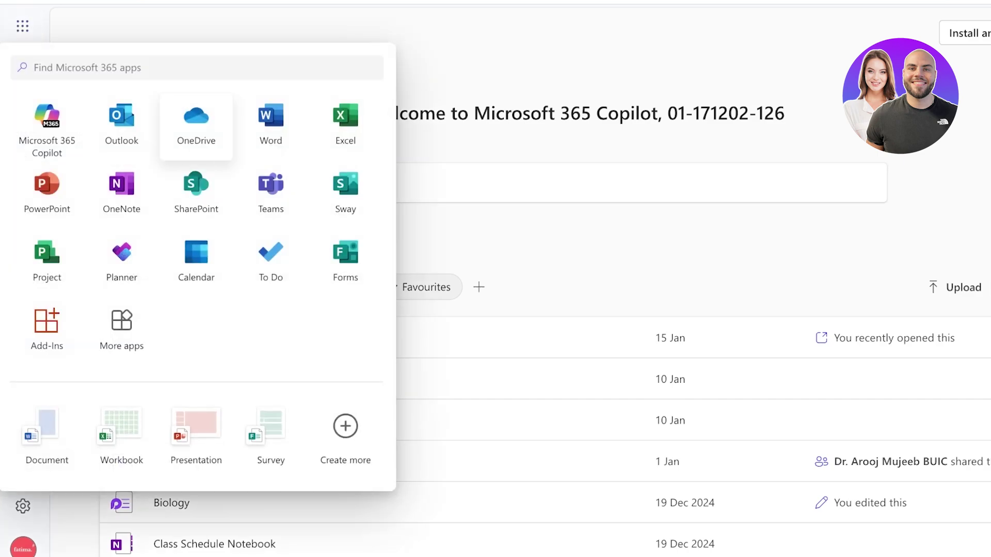
left_click(121, 125)
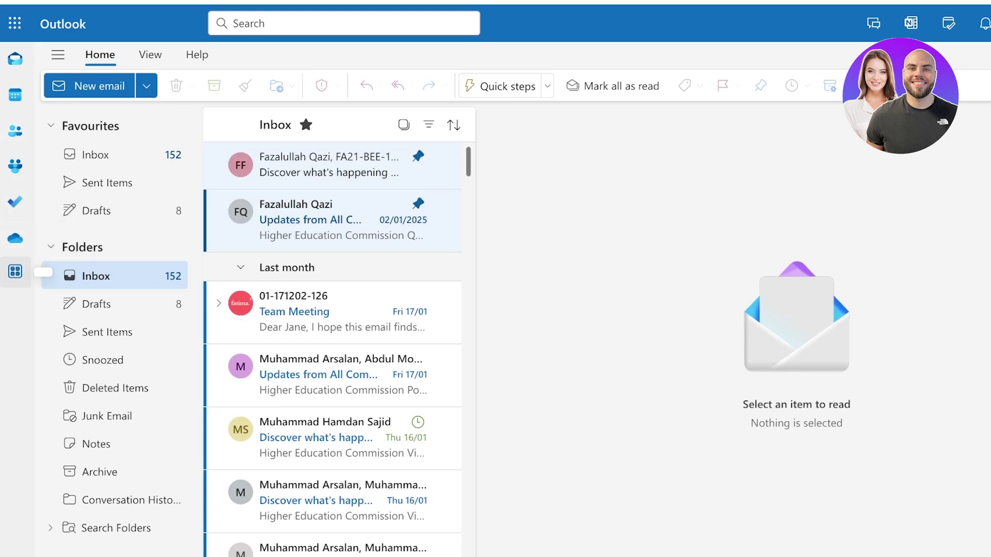
left_click(15, 271)
scroll(82, 271, "down", 2)
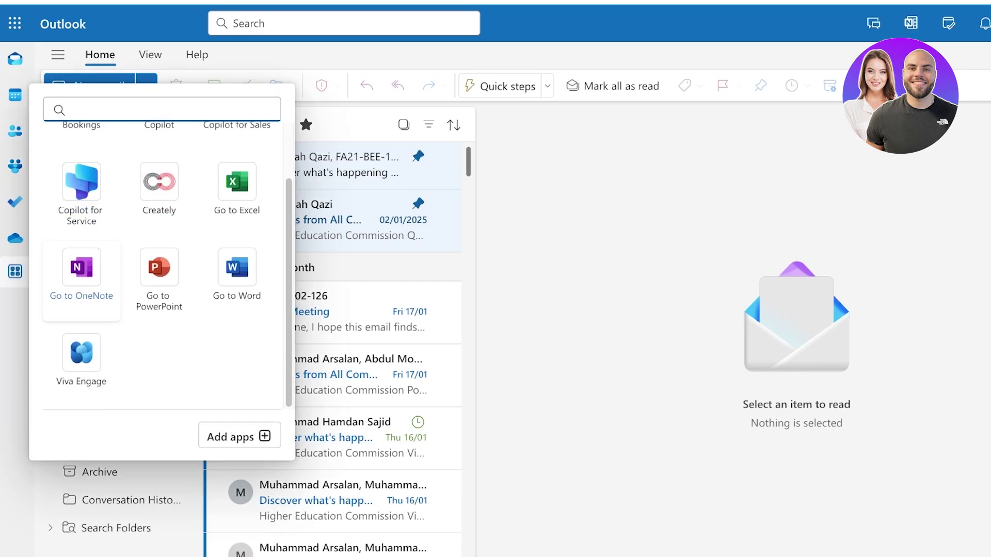
key("Escape")
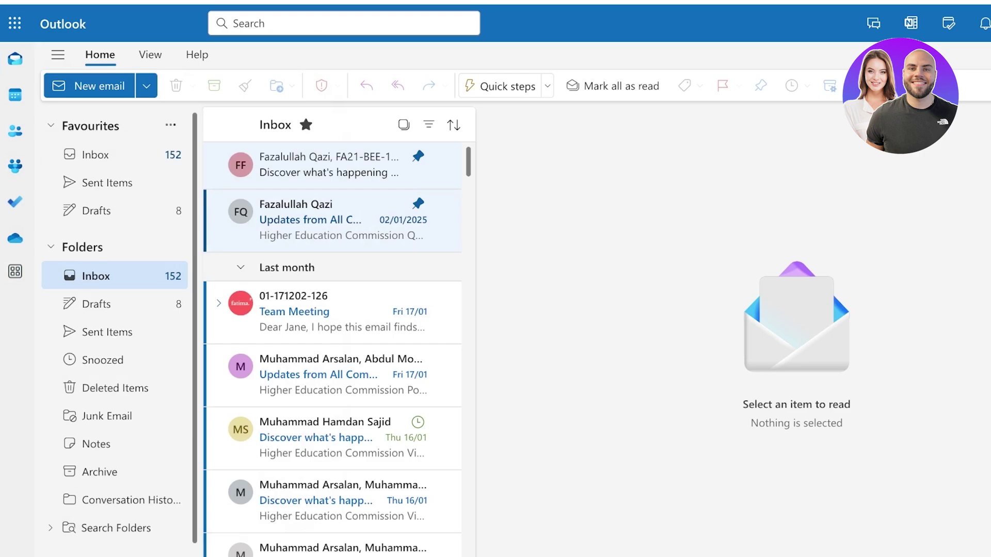
left_click(15, 59)
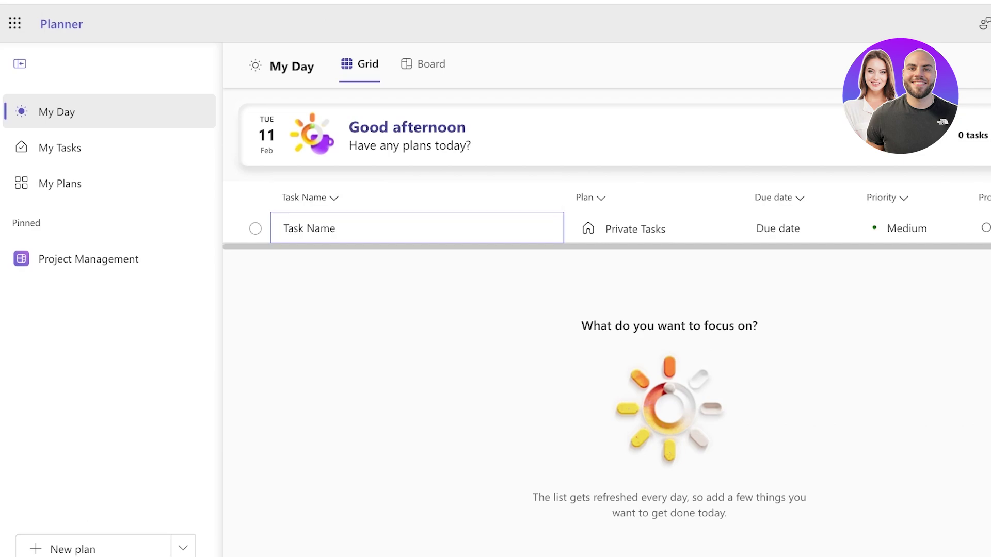
Open the pinned Project Management plan in the Board view and look through all its buckets.
left_click(89, 259)
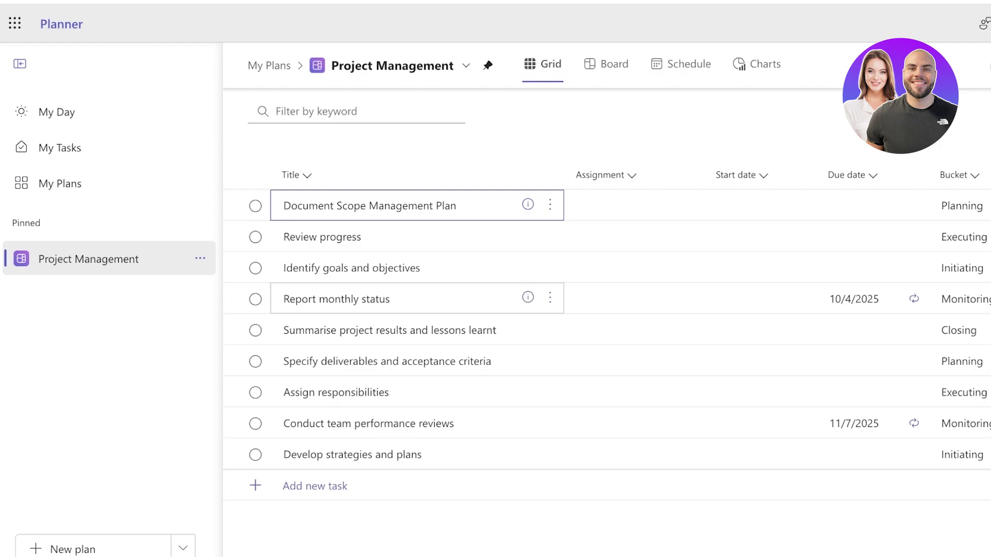
left_click(606, 64)
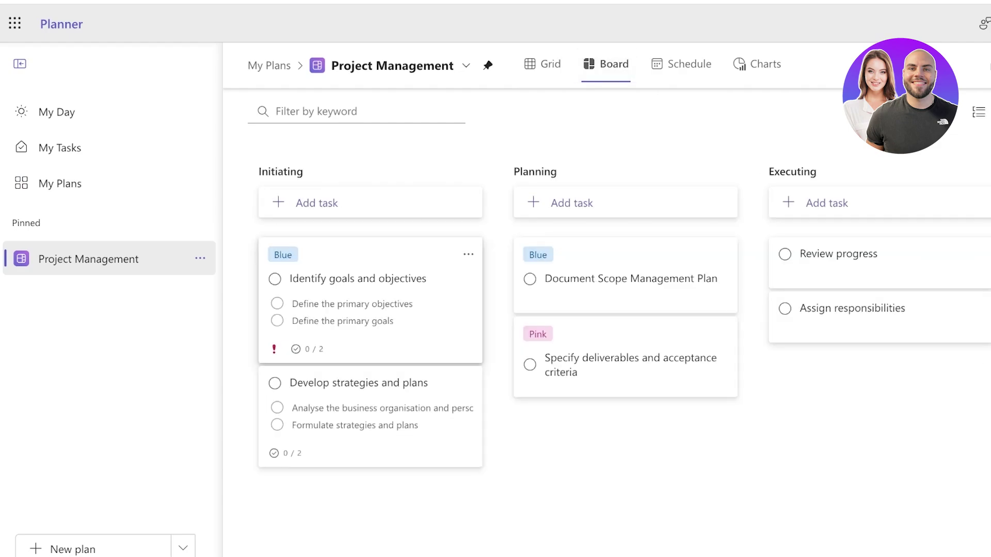
scroll(609, 310, "right", 10)
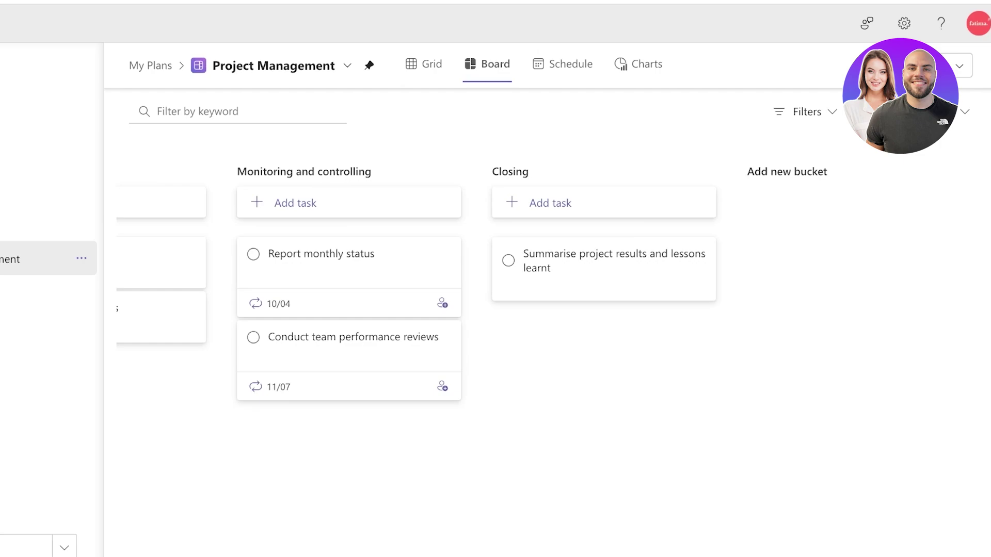
left_click(787, 172)
key("Escape")
scroll(547, 310, "left", 10)
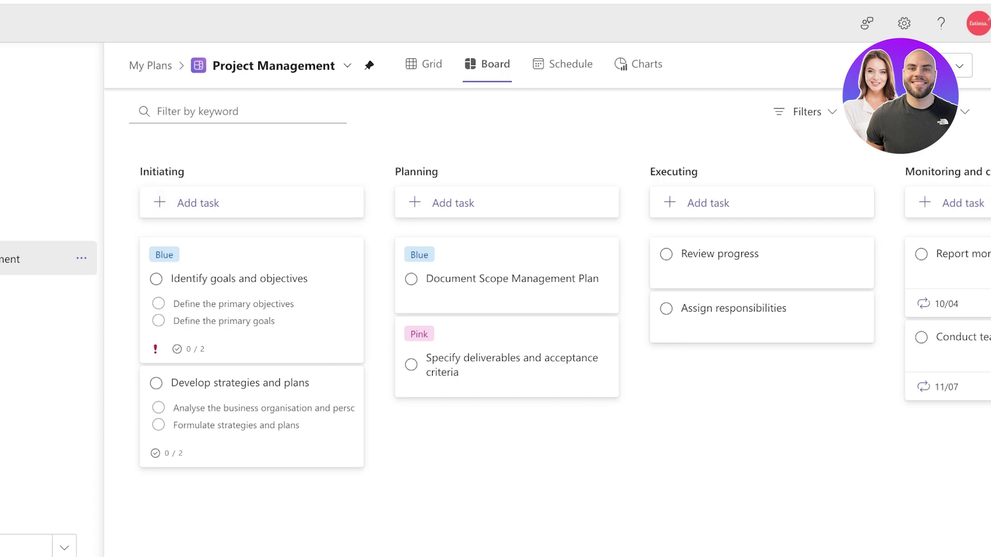
scroll(547, 310, "right", 10)
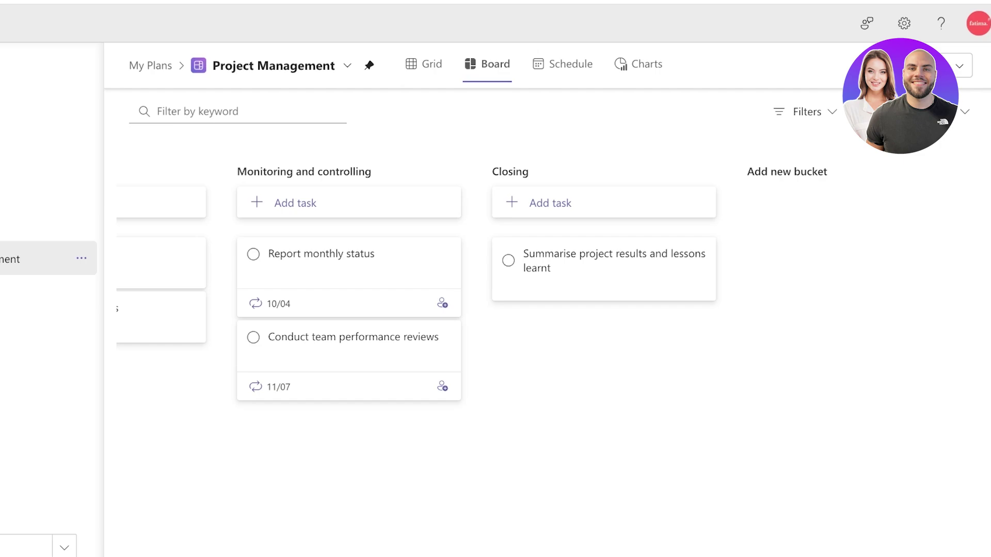
Rename the Initiating bucket as Marketing and the Planning bucket as Finance.
scroll(547, 310, "left", 10)
left_click(162, 171)
key("ctrl+a")
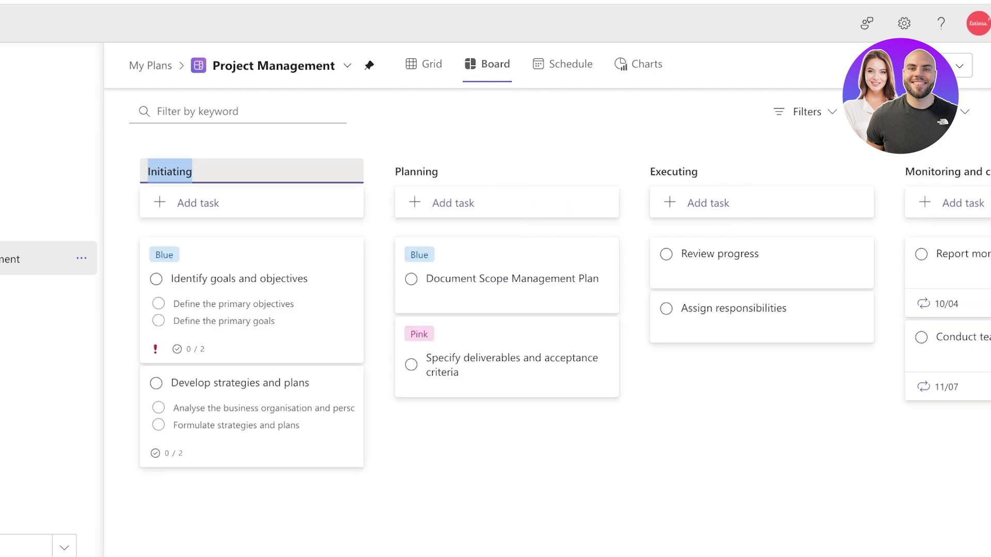
type("Marketing")
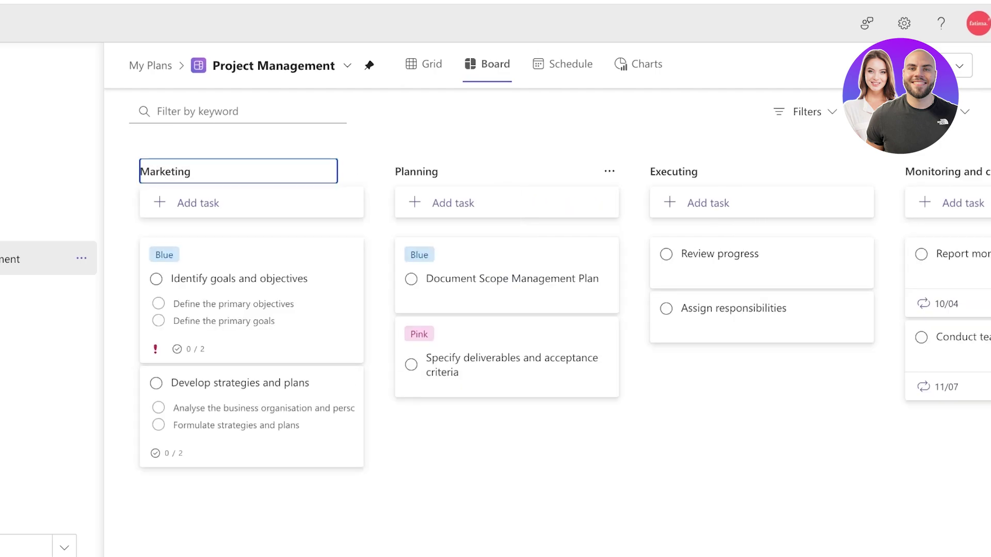
left_click(429, 172)
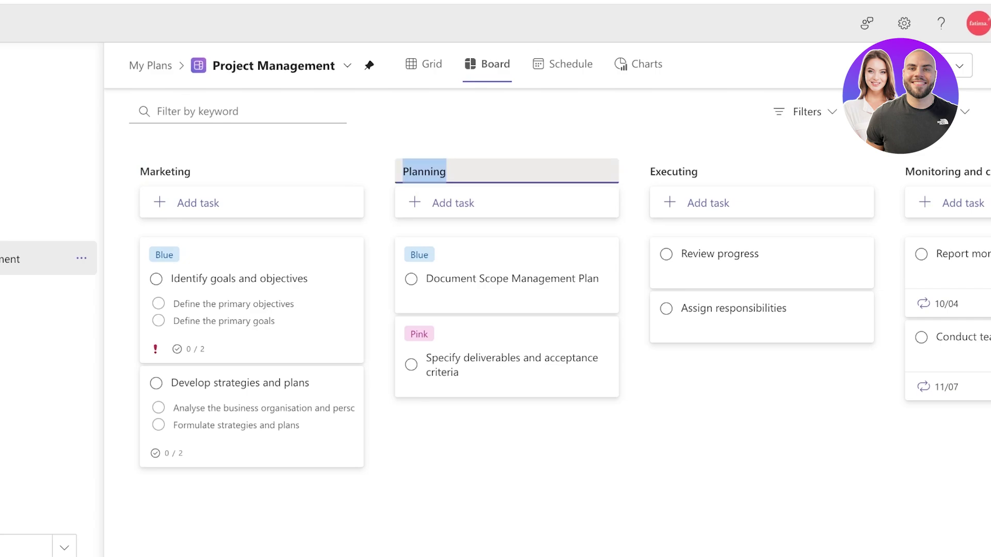
type("Finance")
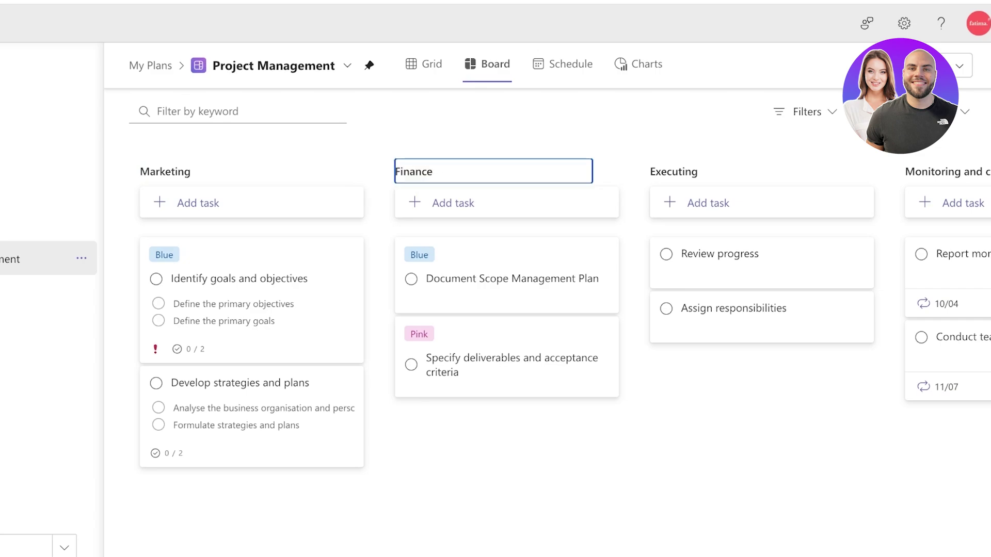
Rename the Executing bucket as Operations.
left_click(674, 171)
key("ctrl+a")
type("O")
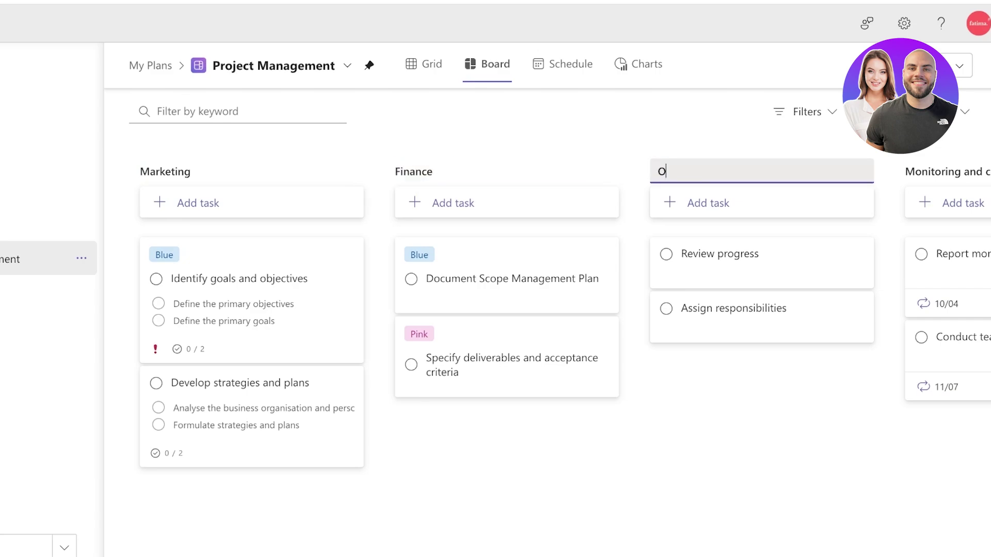
type("perations")
key("Return")
scroll(553, 314, "right", 2)
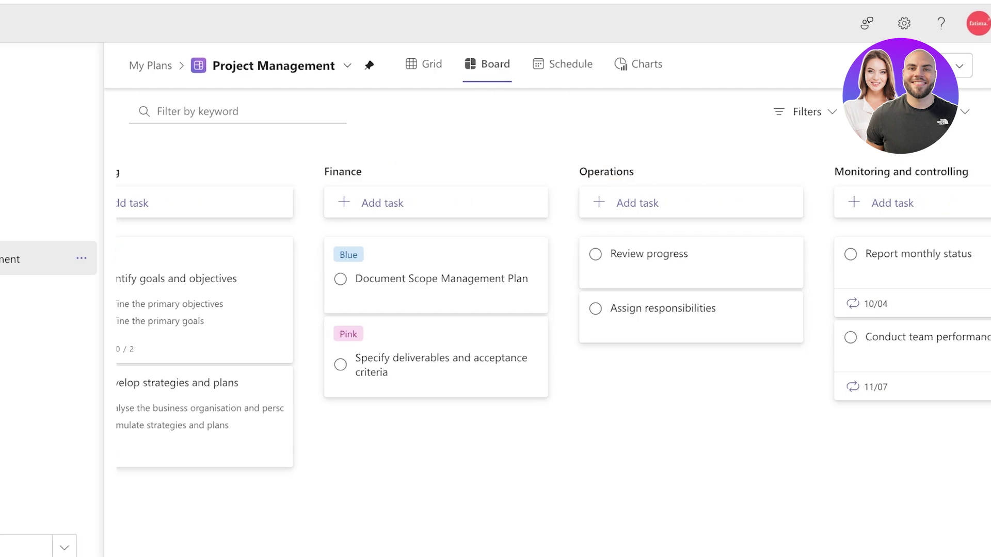
scroll(924, 203, "left", 1)
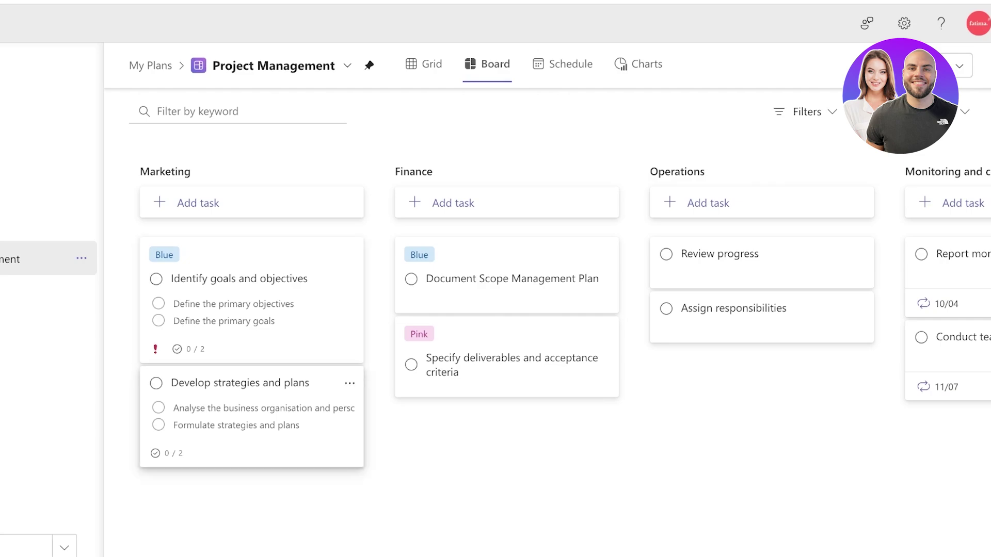
Set the progress of the task "Develop strategies and plans" to Completed and close its details.
left_click(252, 417)
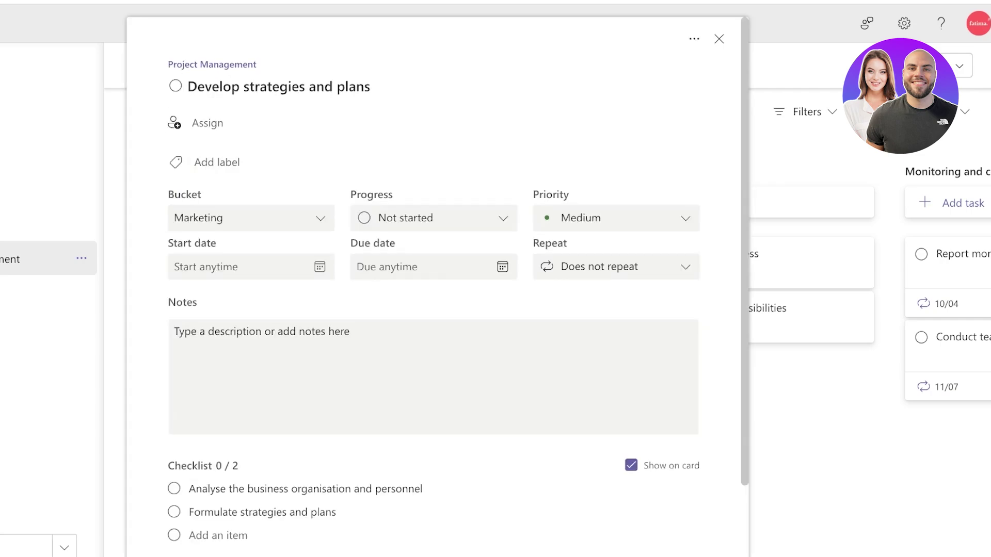
left_click(434, 217)
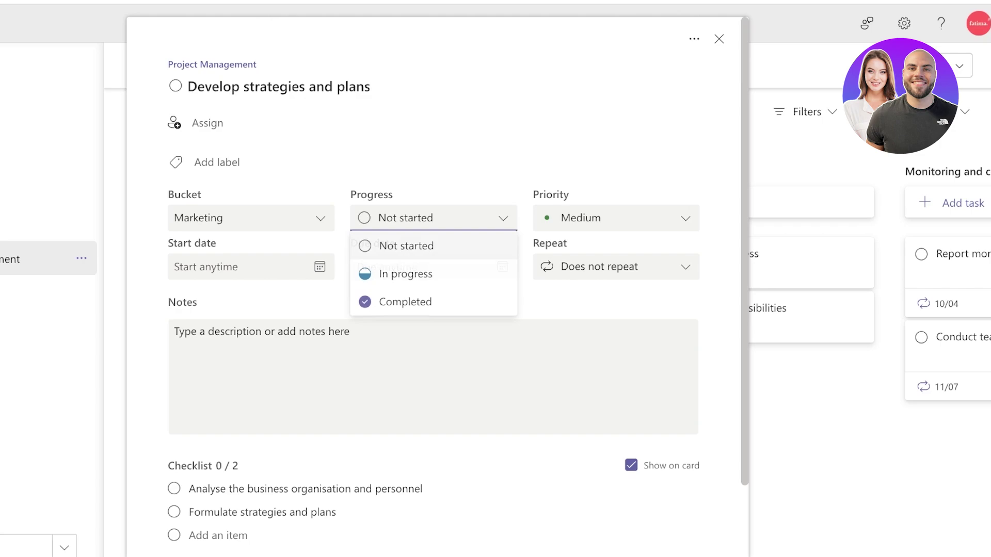
left_click(405, 300)
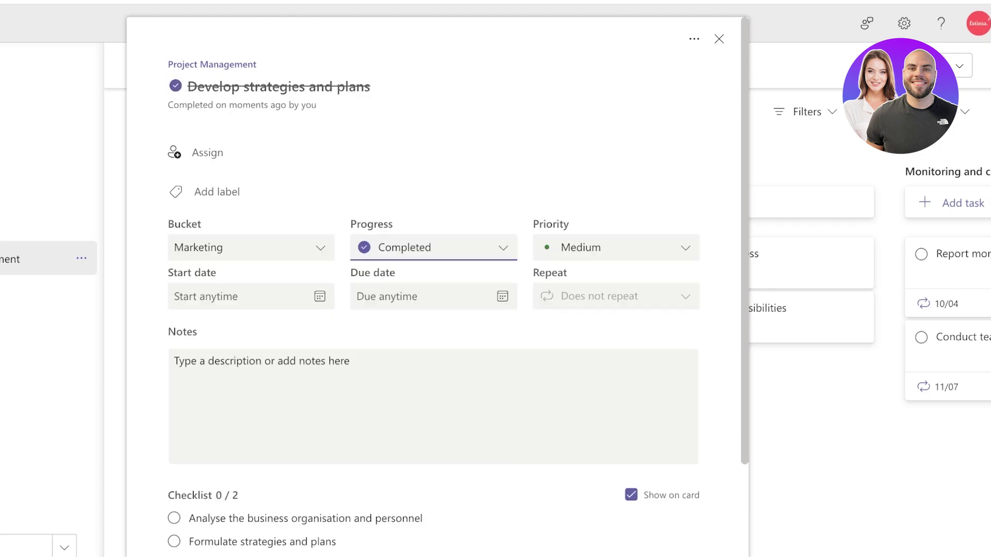
key("Escape")
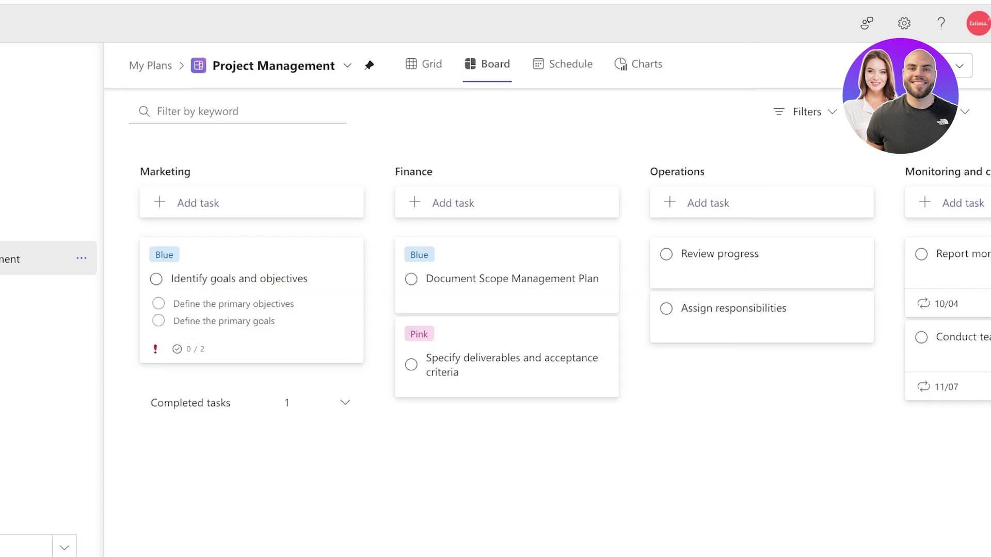
Review the Marketing bucket's completed tasks and compare them with the plan's Grid view, returning to the Board view.
left_click(344, 402)
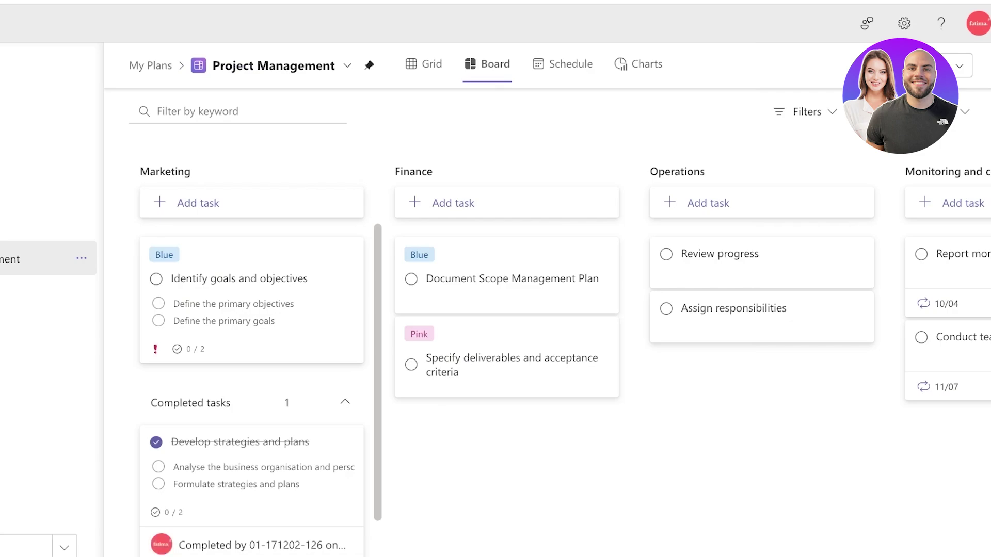
left_click(344, 403)
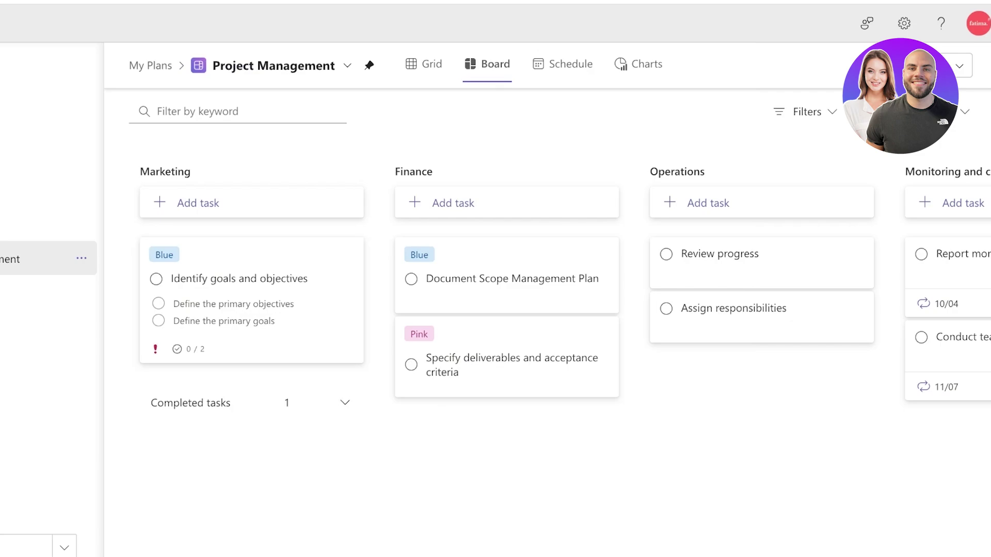
left_click(424, 63)
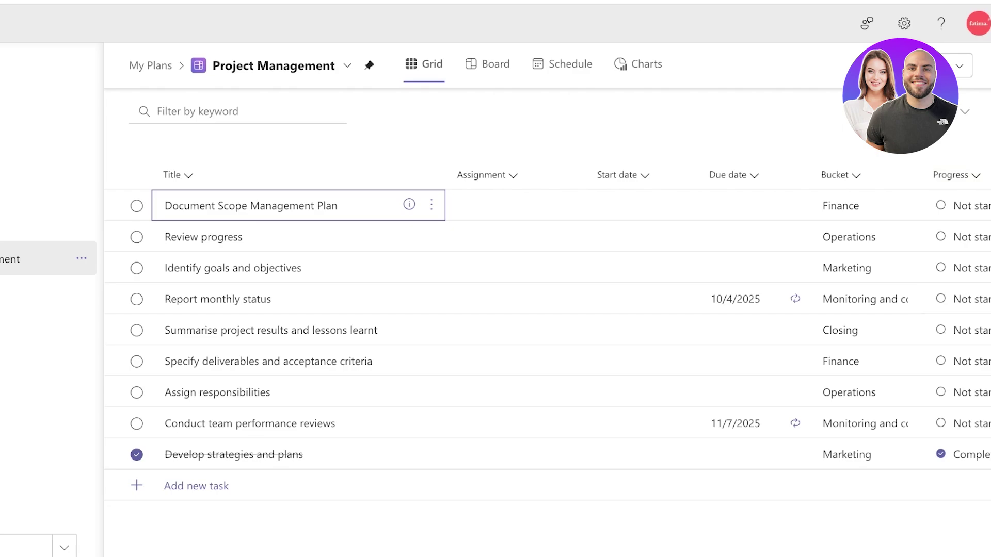
scroll(548, 330, "right", 5)
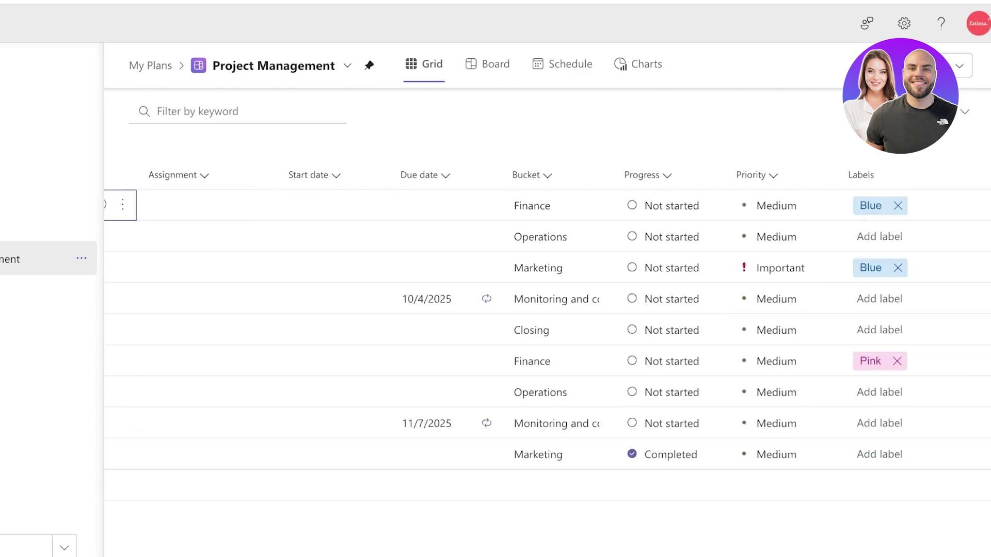
scroll(547, 330, "left", 5)
left_click(487, 64)
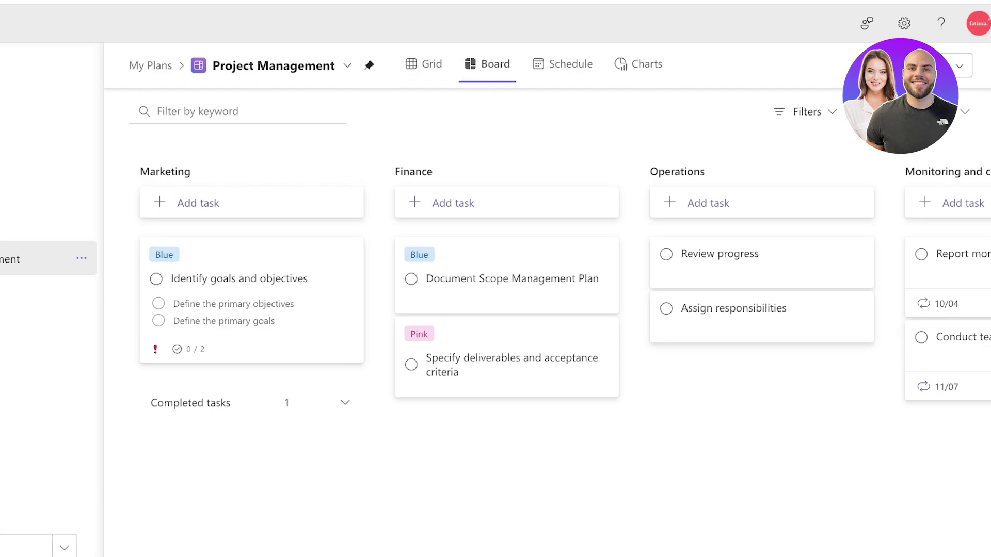
left_click(345, 403)
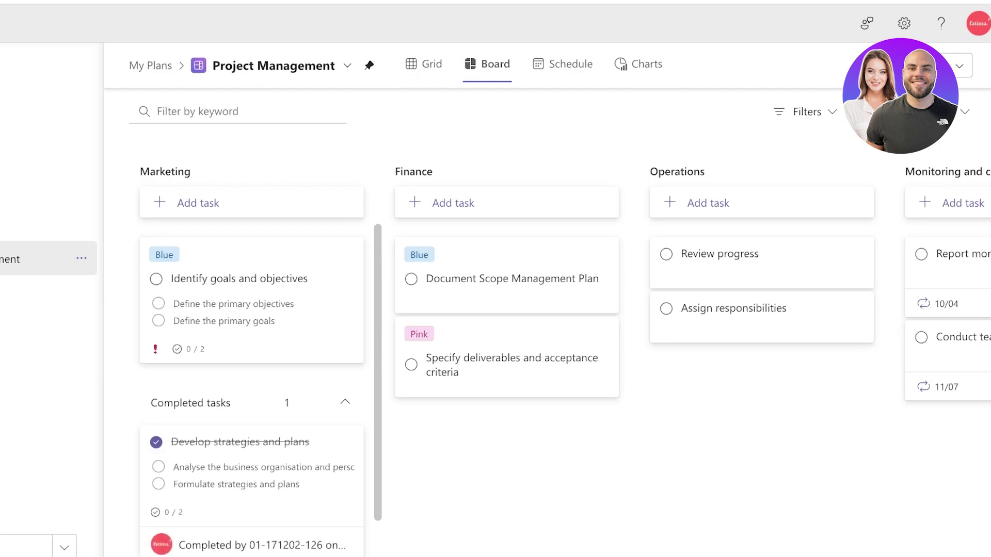
left_click(345, 403)
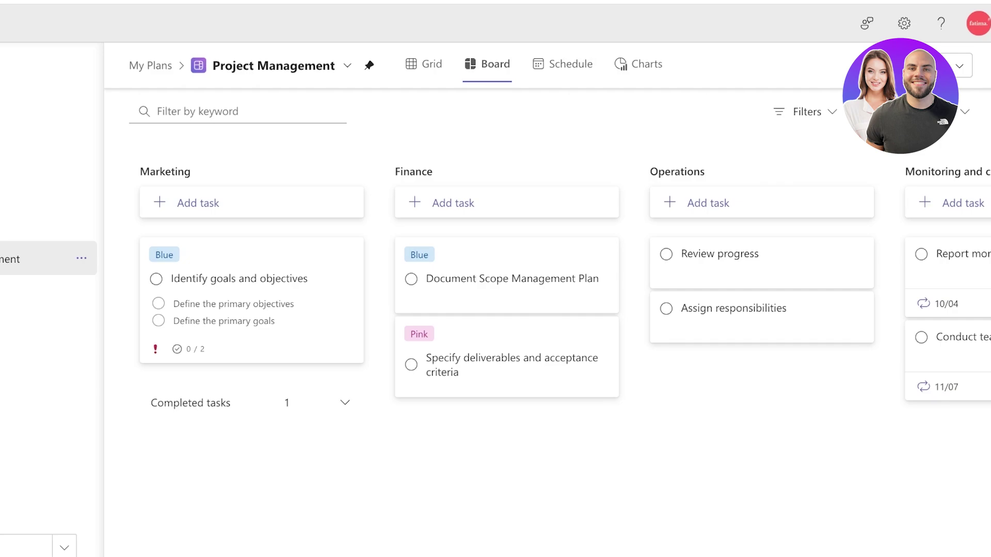
Show the plan in the Schedule view and collapse the Marketing and Finance groups of unscheduled tasks.
left_click(563, 63)
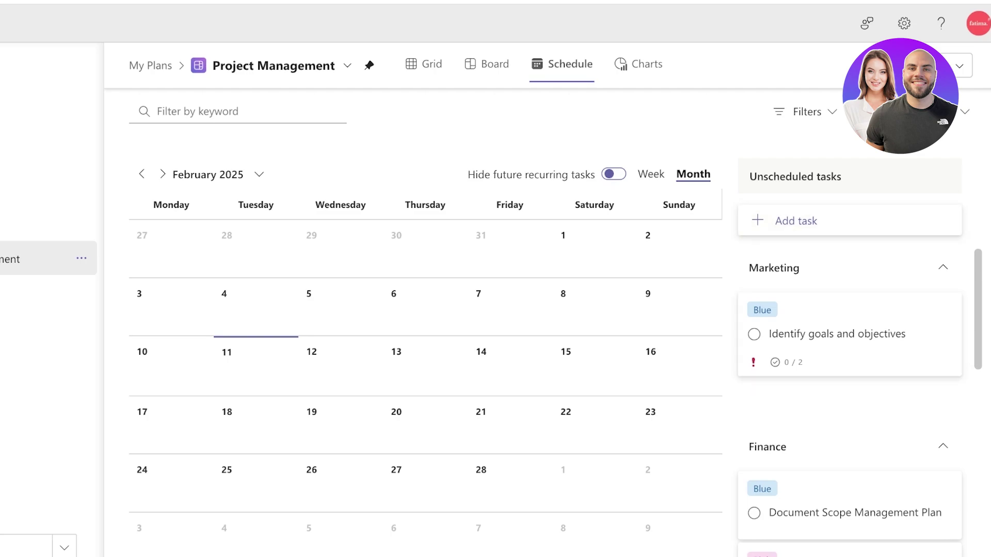
left_click(943, 267)
left_click(942, 305)
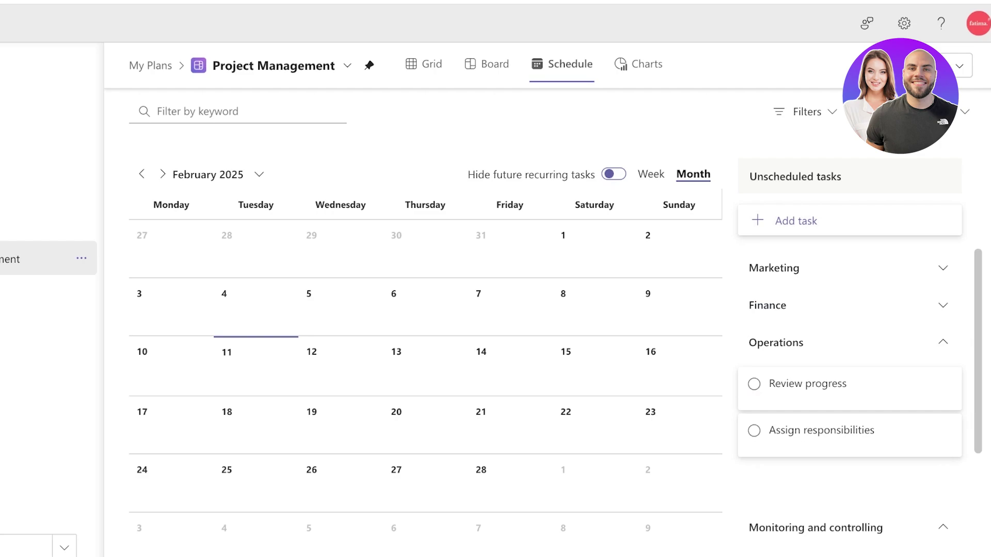
Collapse the Operations, Monitoring and controlling, and Closing groups of unscheduled tasks.
left_click(943, 343)
left_click(943, 379)
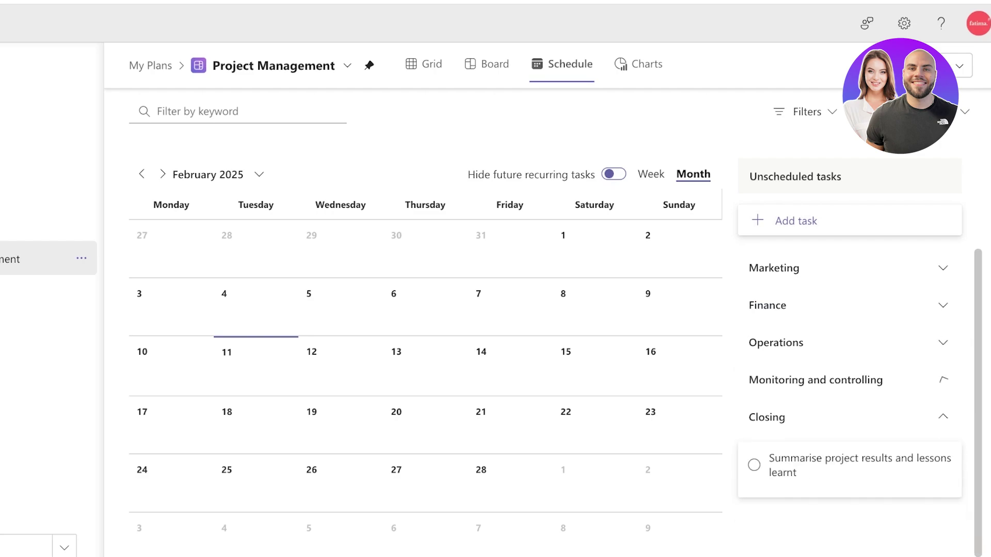
left_click(943, 417)
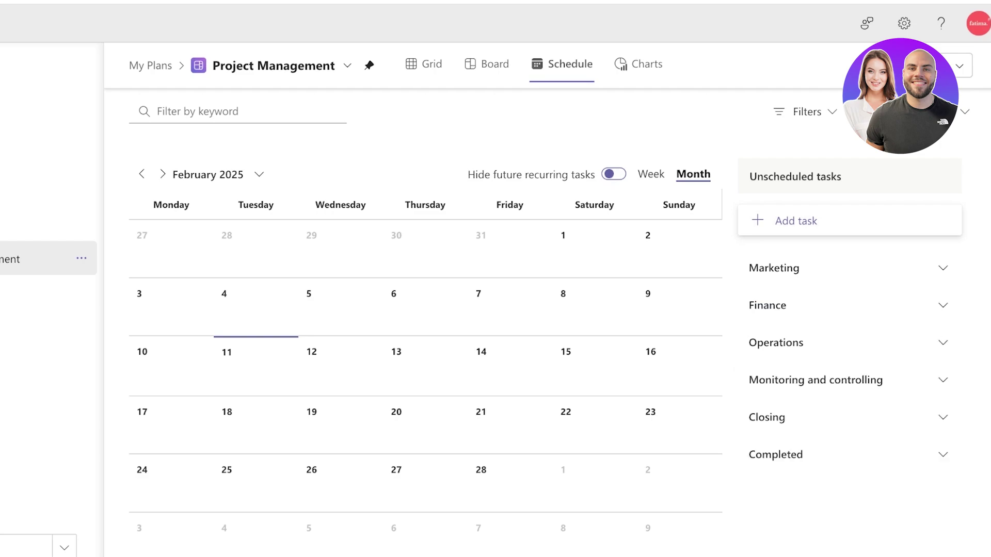
Schedule the Finance task "Document Scope Management Plan" on the calendar from 12 to 16 February 2025.
left_click(943, 305)
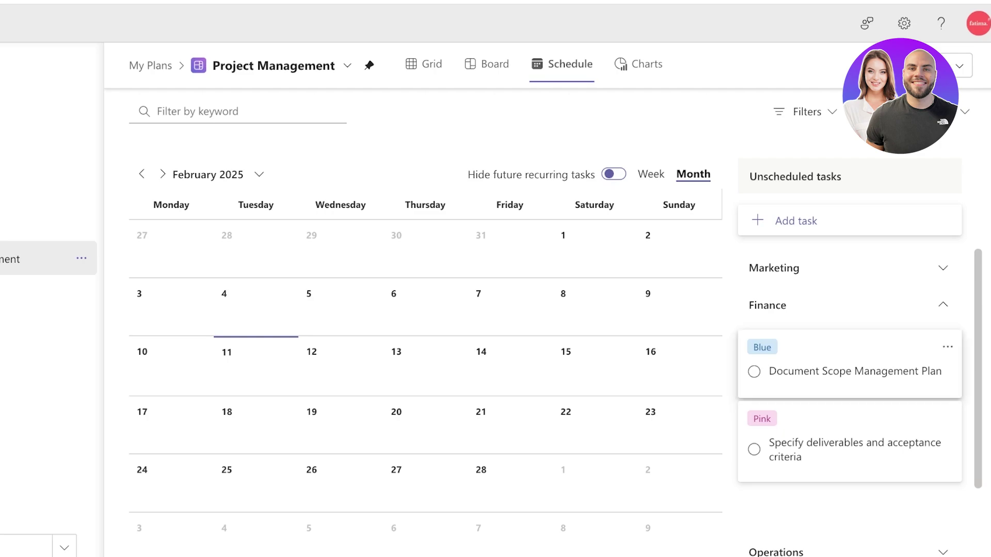
left_click_drag(842, 351, 305, 361)
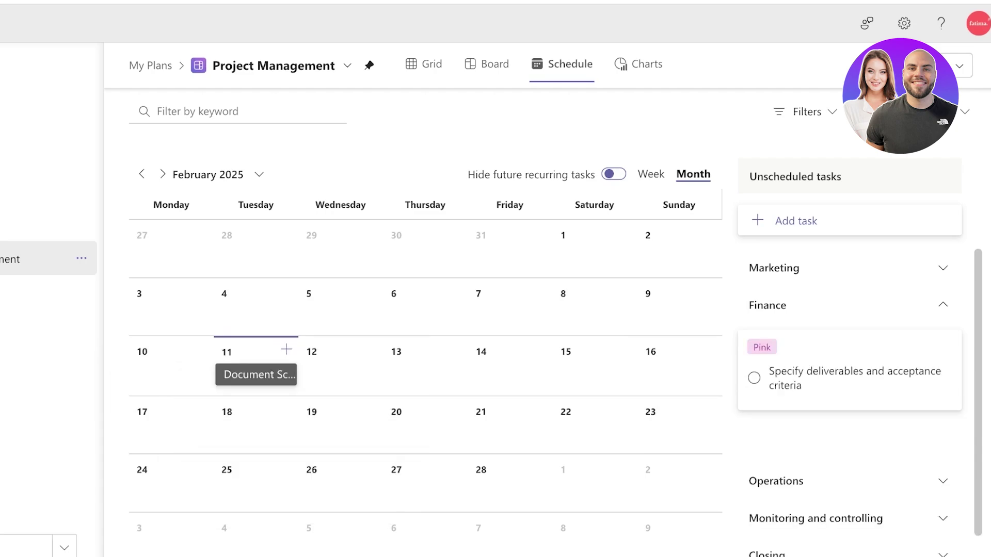
left_click(256, 375)
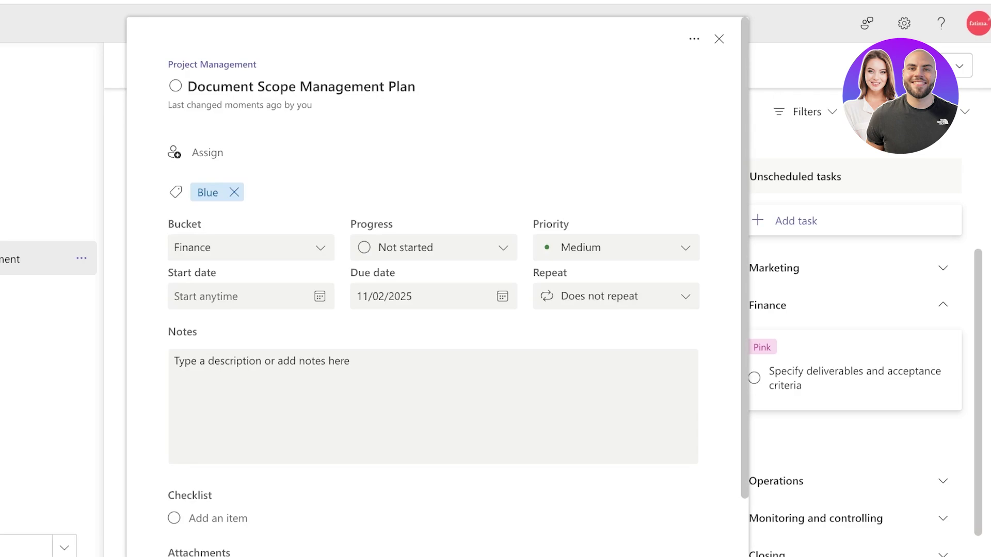
key("Escape")
left_click_drag(265, 375, 341, 374)
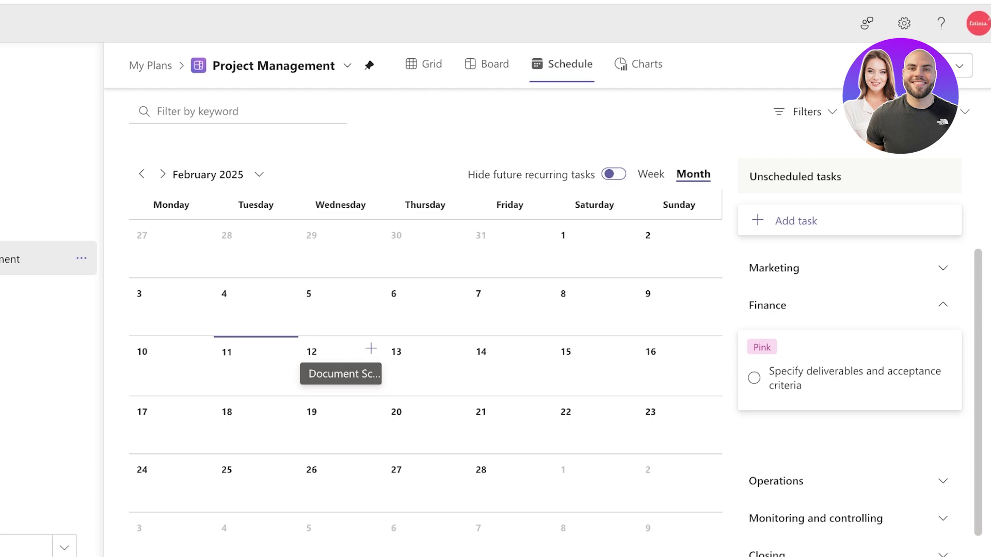
left_click_drag(380, 374, 677, 374)
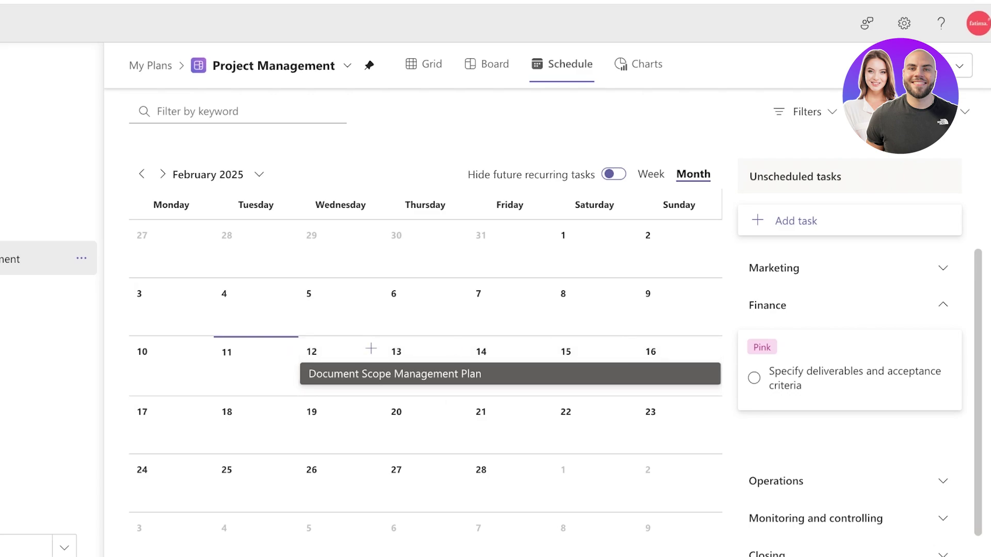
Schedule the Finance task "Specify deliverables and acceptance criteria" on 12 February 2025 and check that day's task list.
left_click_drag(800, 356, 455, 387)
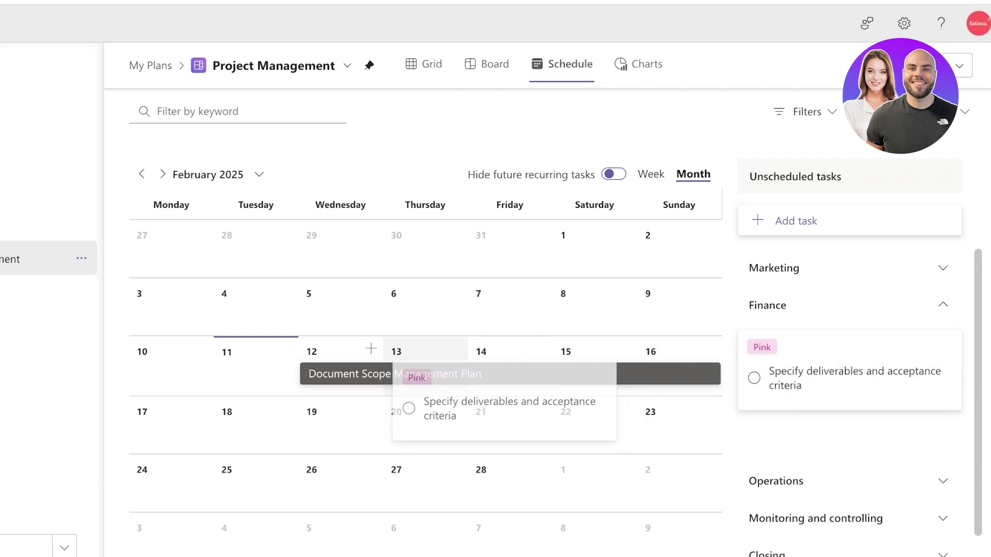
left_click_drag(502, 413, 361, 374)
left_click(360, 370)
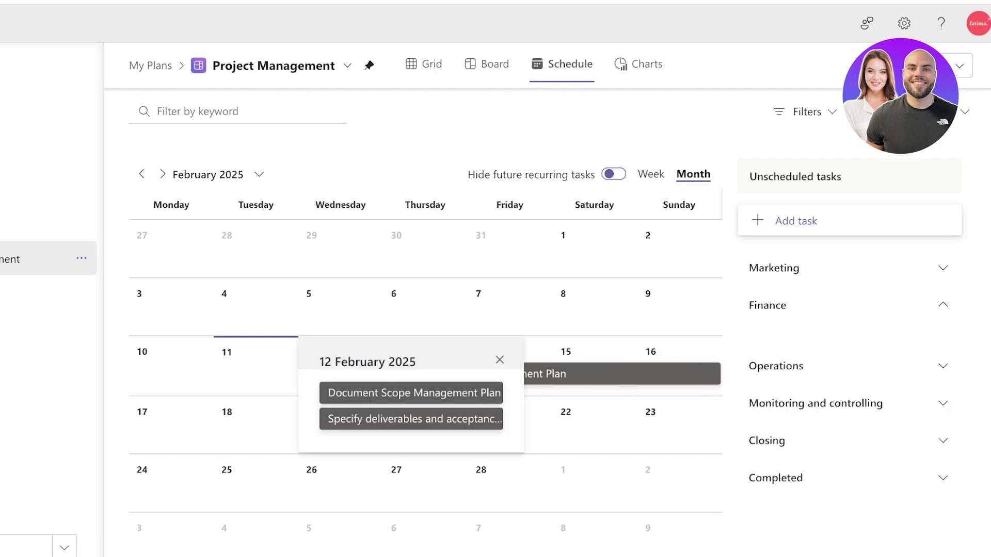
left_click(499, 360)
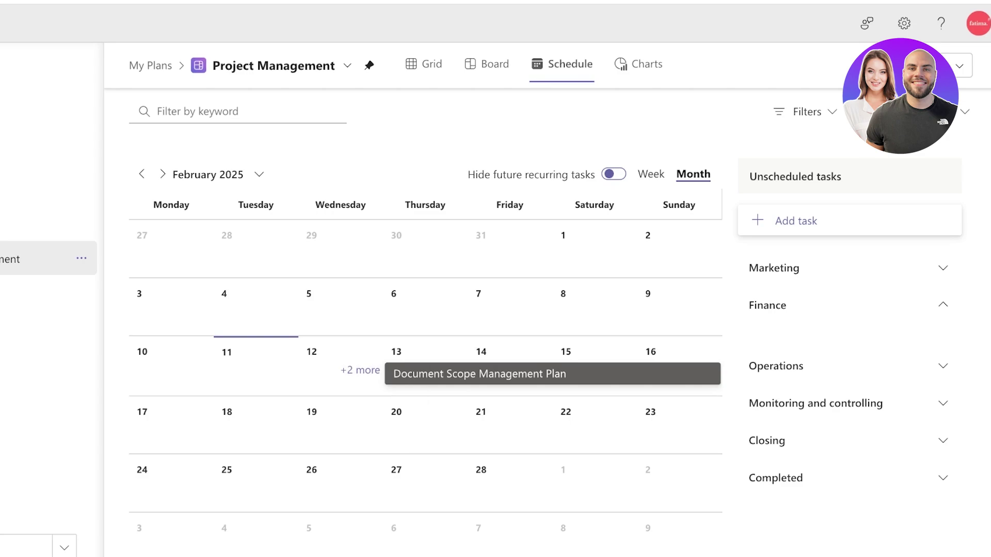
In the weekly calendar, extend "Specify deliverables and acceptance criteria" through 13 February, and return to the monthly calendar.
left_click(651, 174)
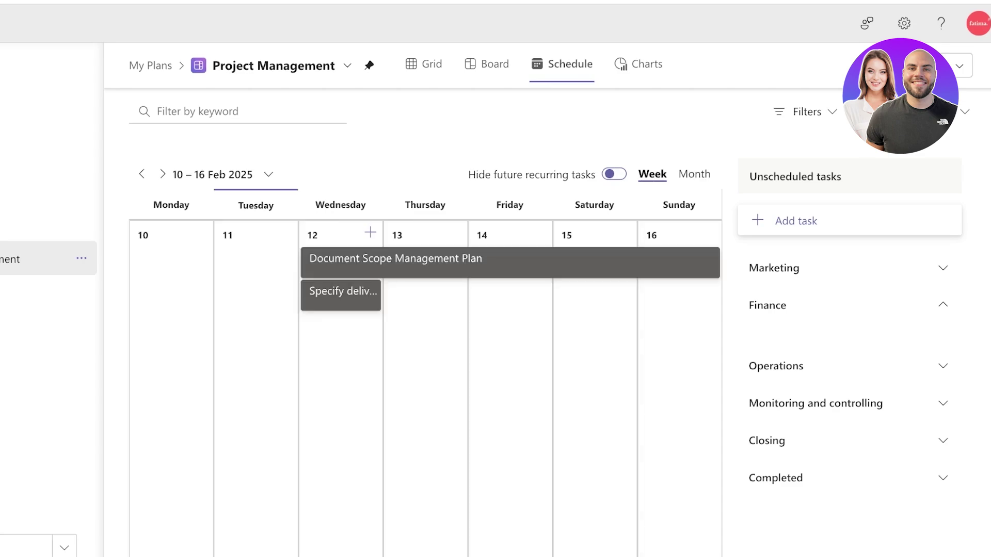
mouse_move(379, 295)
left_mouse_down()
mouse_move(633, 296)
mouse_move(379, 295)
mouse_move(463, 295)
left_mouse_up()
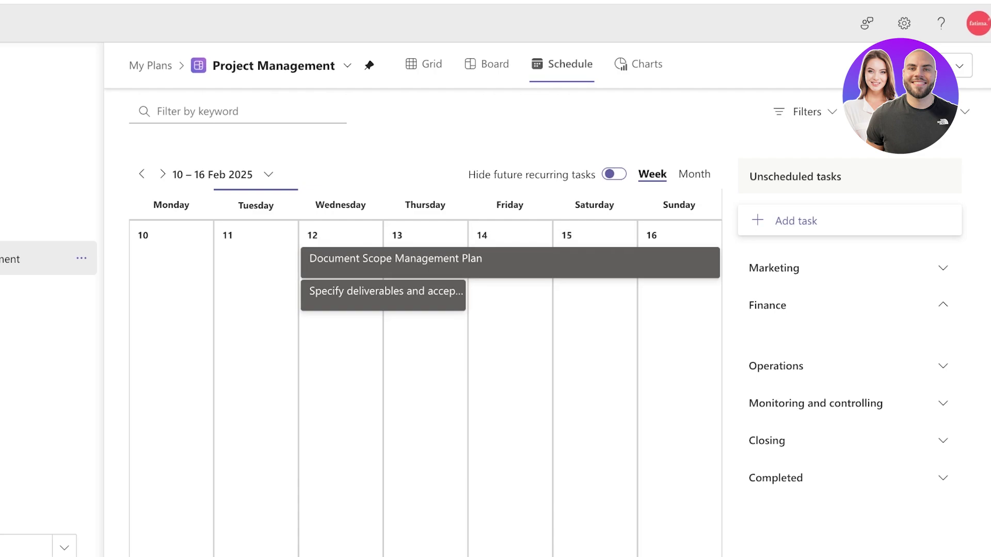
left_click(613, 174)
left_click(613, 174)
left_click(693, 174)
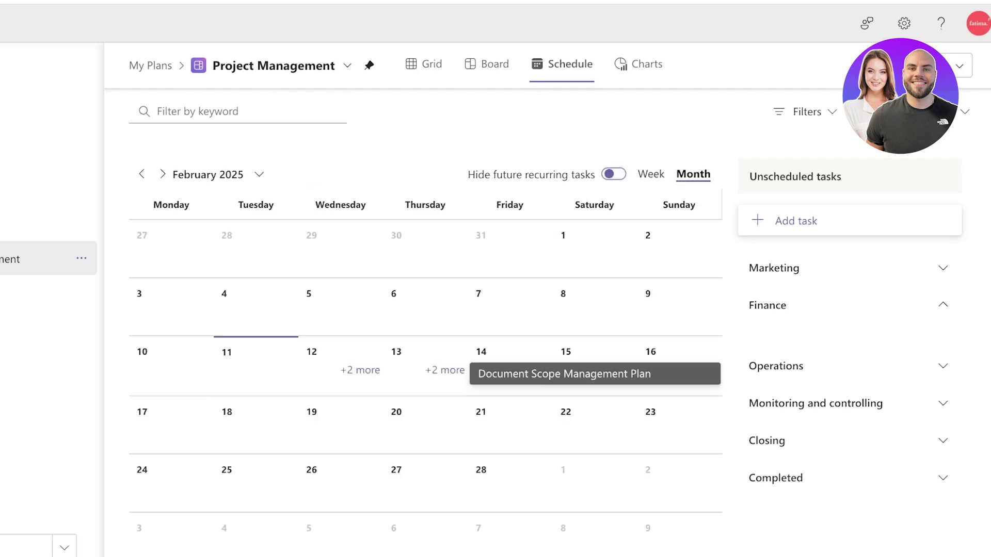
left_click(259, 174)
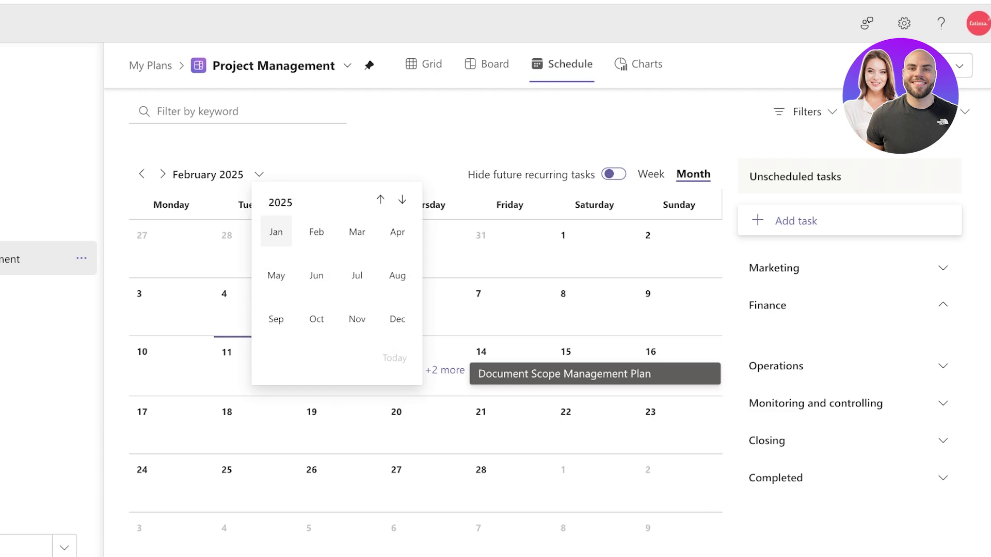
left_click(259, 174)
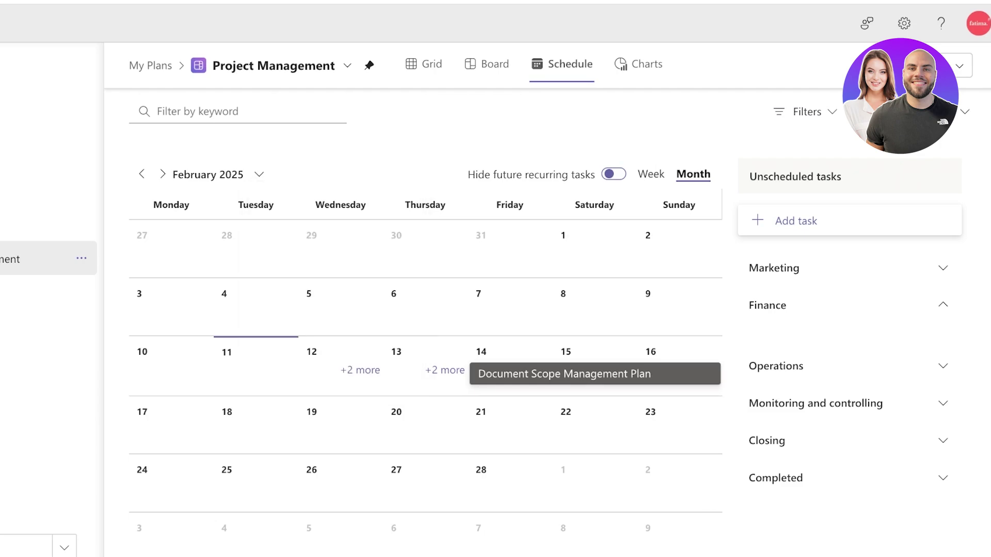
Try grouping the unscheduled tasks by Assigned to, Progress, Due date, Labels and Bucket, and leave them grouped by Priority.
left_click(917, 112)
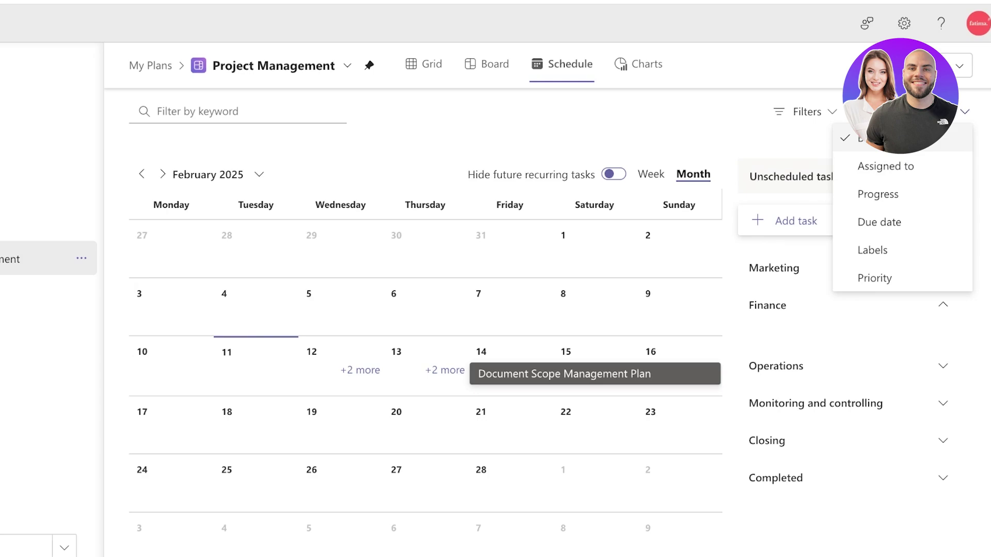
left_click(886, 166)
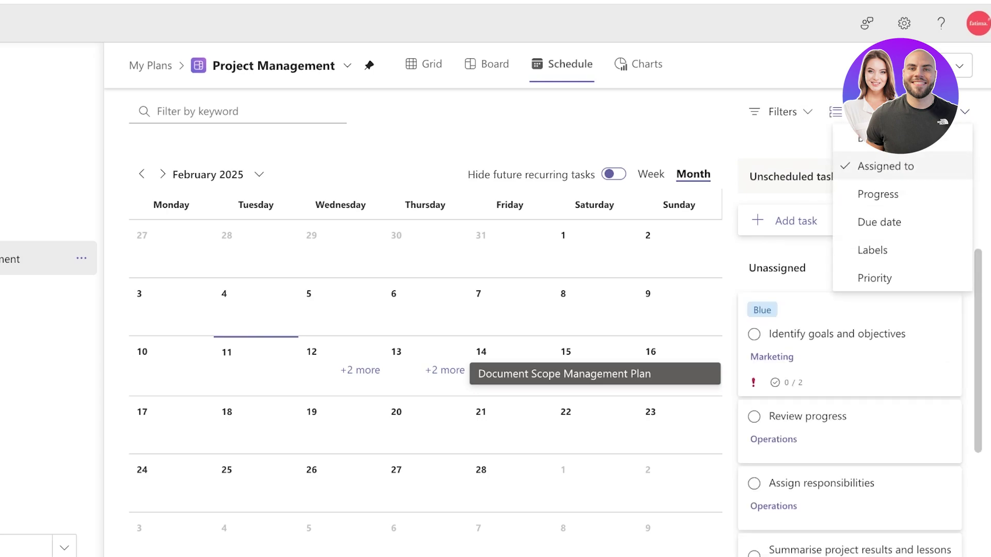
left_click(878, 194)
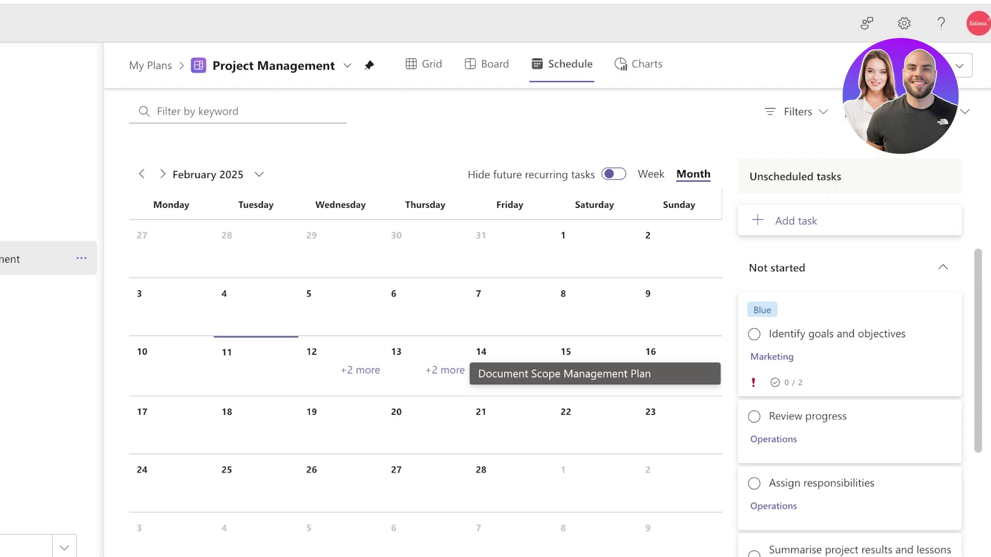
left_click(908, 112)
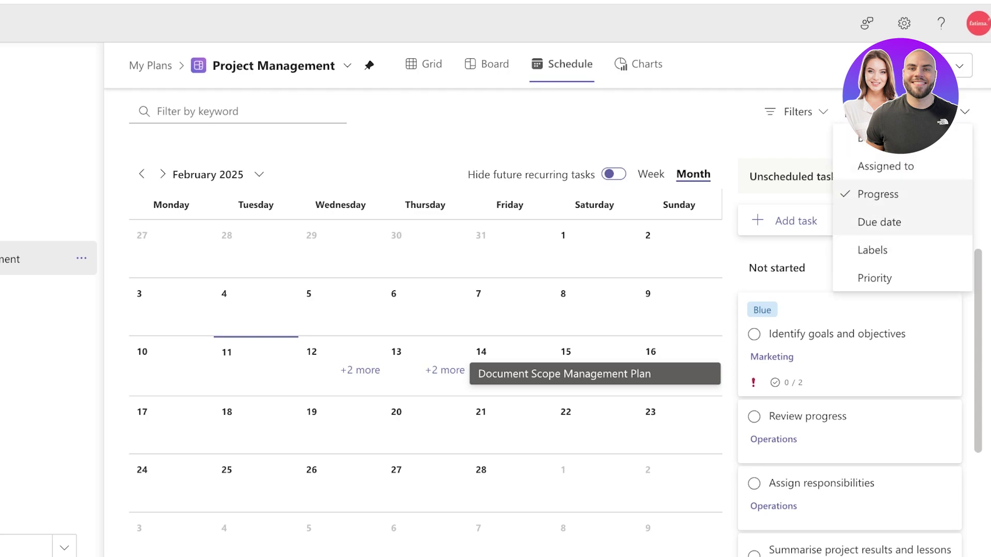
left_click(879, 222)
left_click(908, 112)
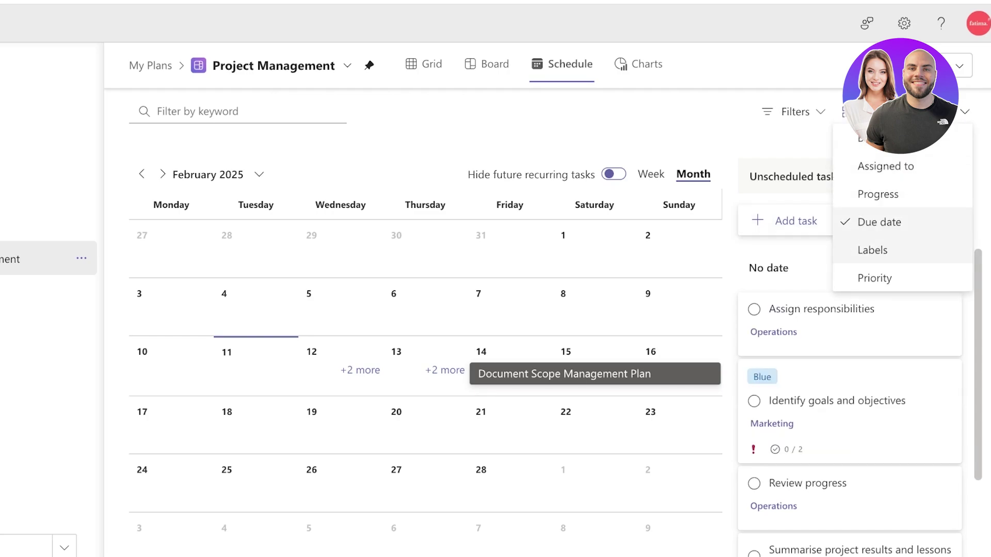
left_click(872, 250)
left_click(909, 112)
left_click(872, 278)
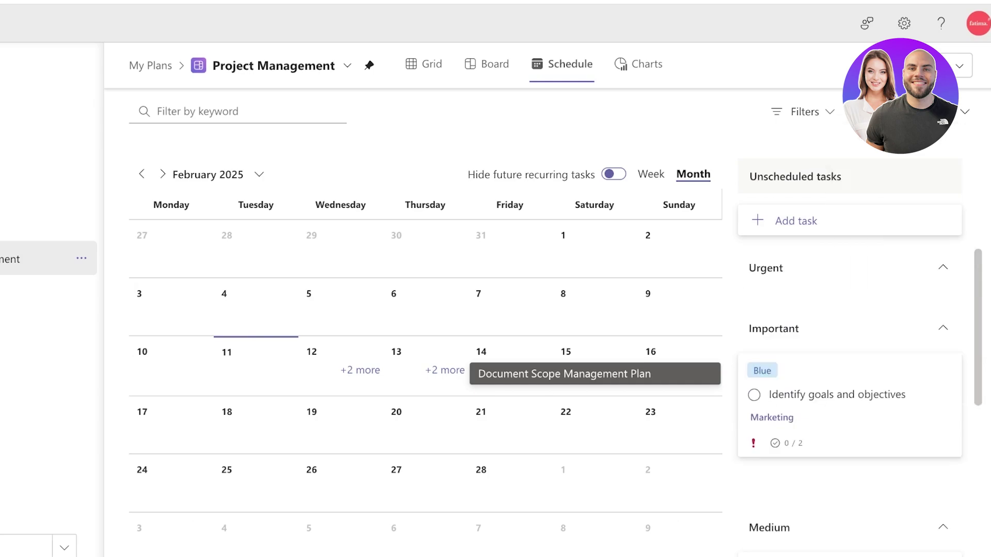
left_click(908, 112)
left_click(873, 139)
left_click(908, 112)
left_click(872, 277)
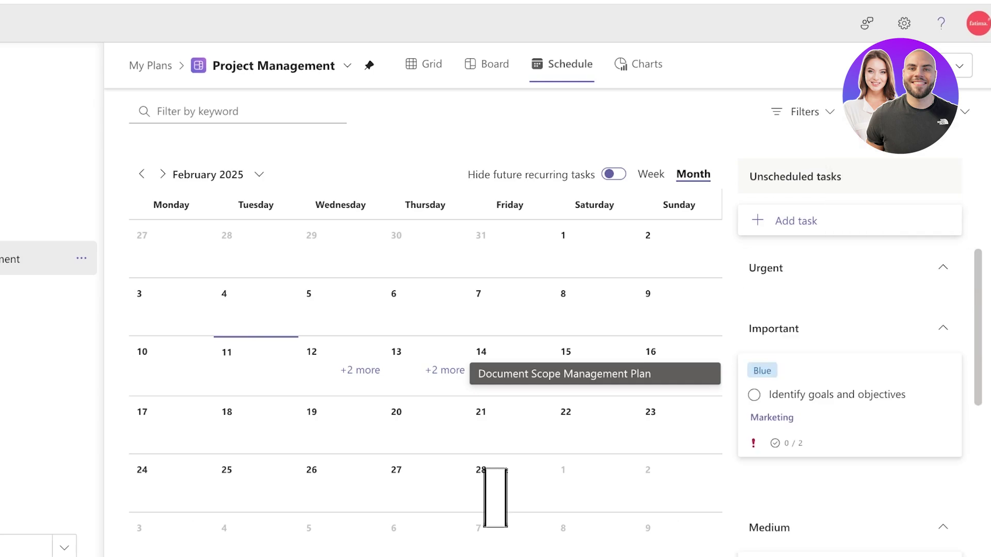
Review the tasks grouped by priority in the Schedule view and in the Board view.
scroll(849, 402, "down", 3)
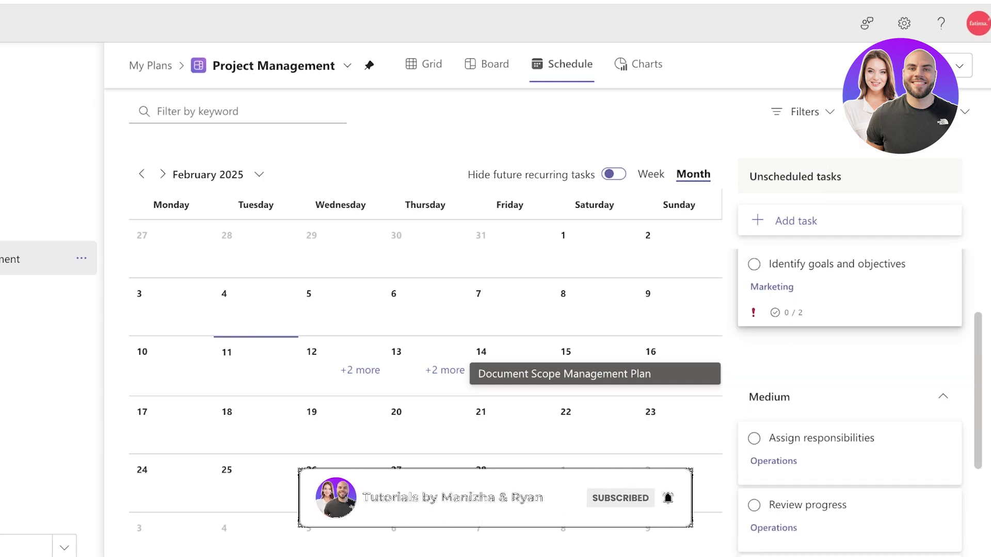
scroll(850, 403, "up", 3)
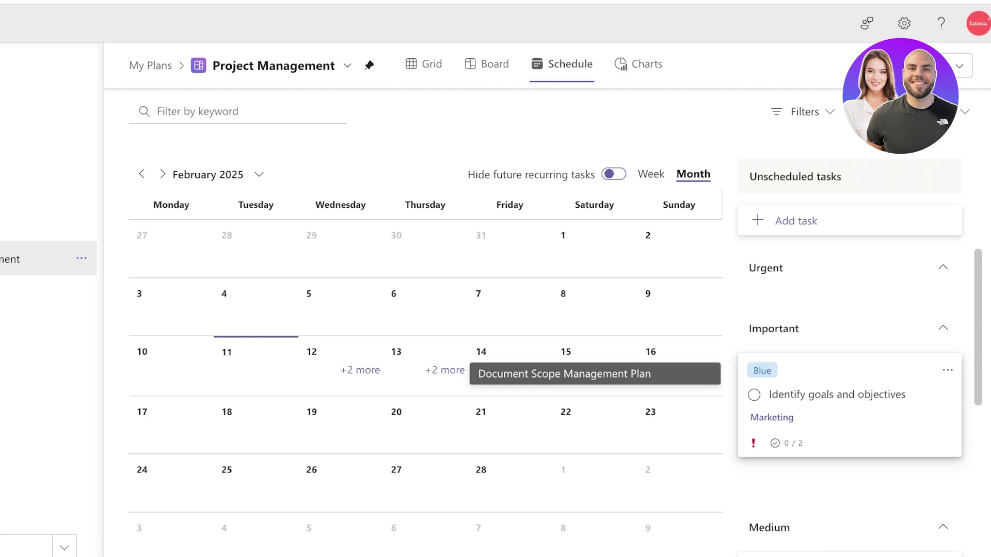
scroll(850, 403, "down", 1)
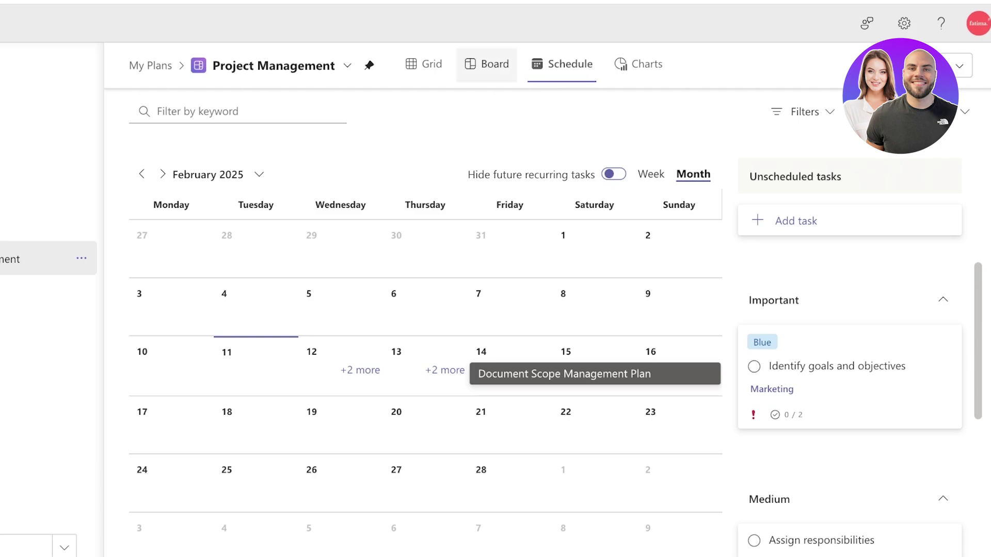
left_click(487, 64)
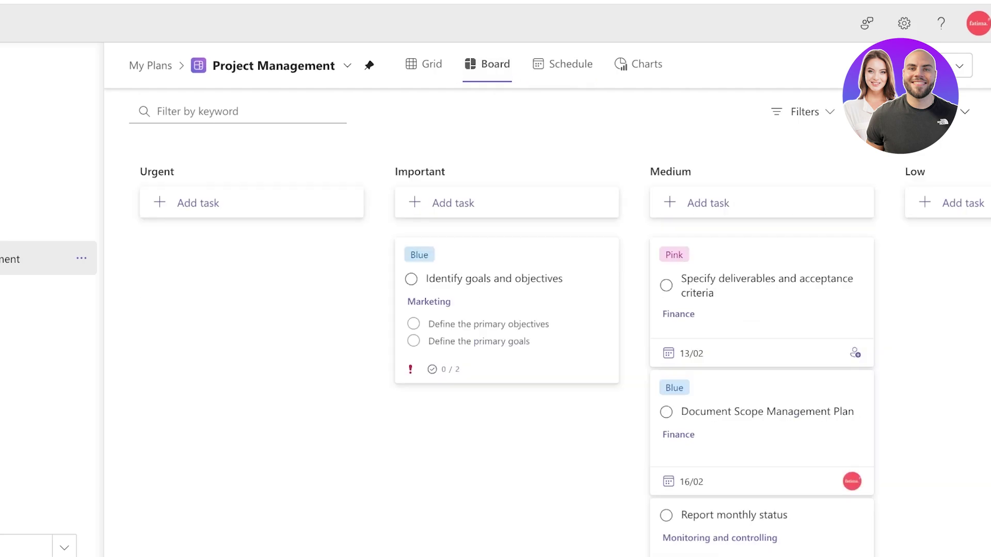
left_click(924, 112)
left_click(805, 294)
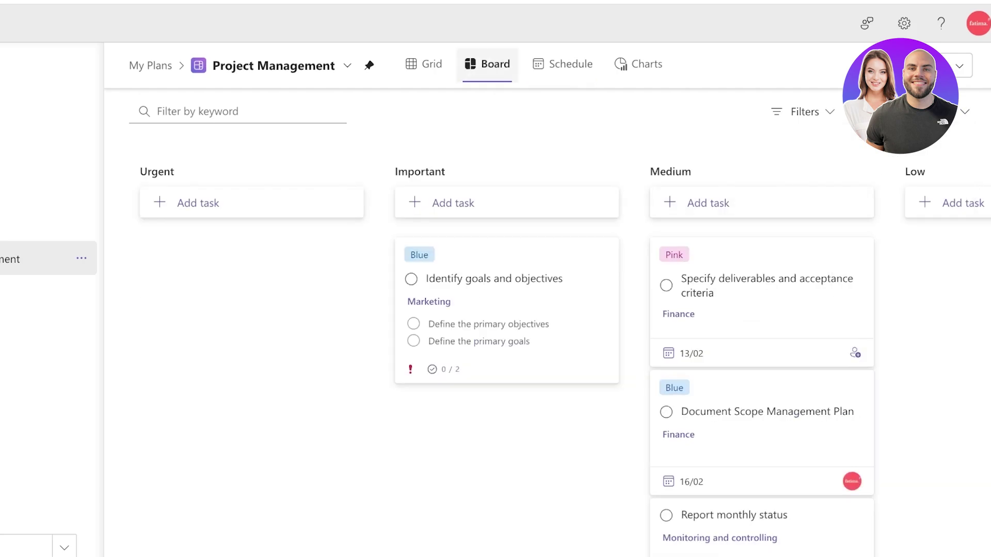
Try filtering the plan's Grid view by Important, Urgent, Medium and Low priority, and remove all the priority filters.
left_click(424, 64)
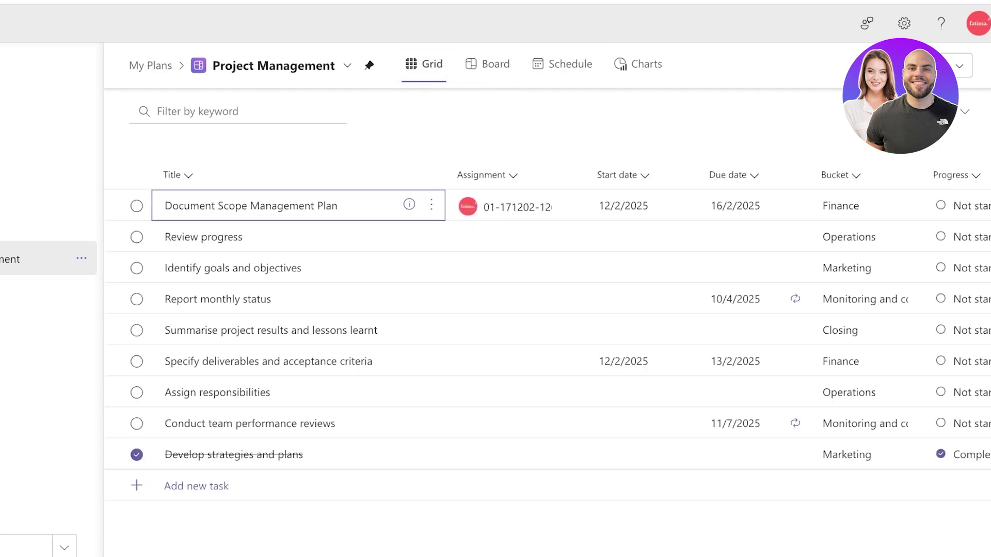
left_click(941, 111)
mouse_move(869, 198)
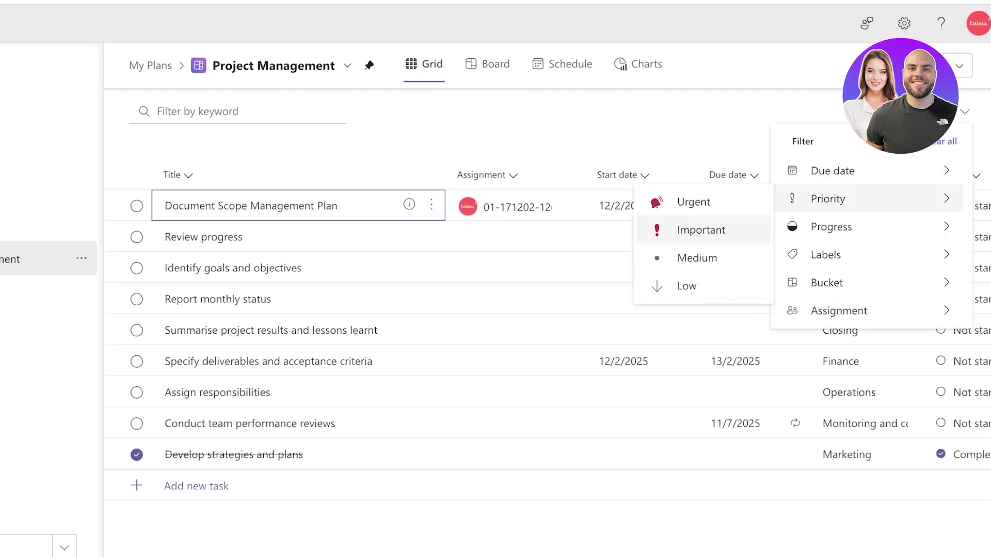
left_click(701, 229)
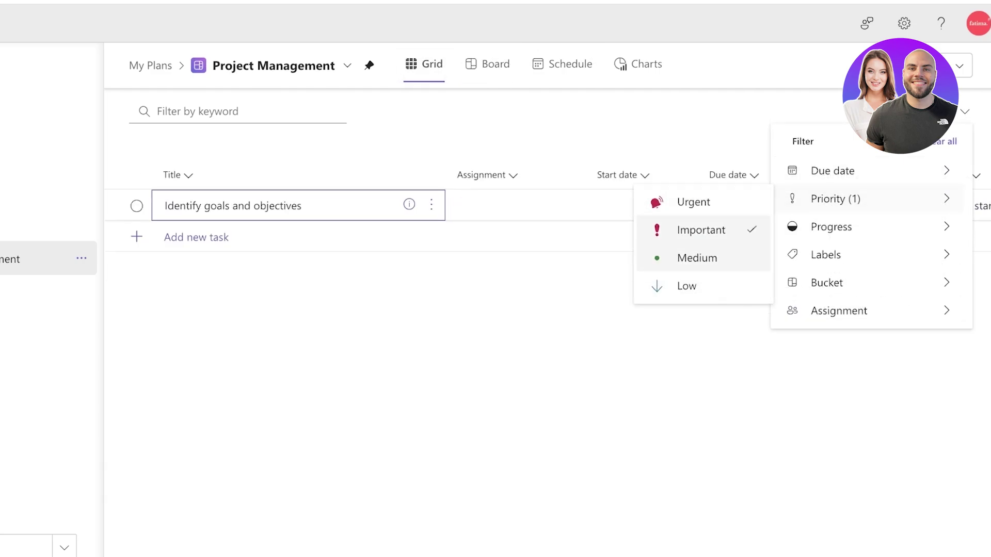
left_click(694, 202)
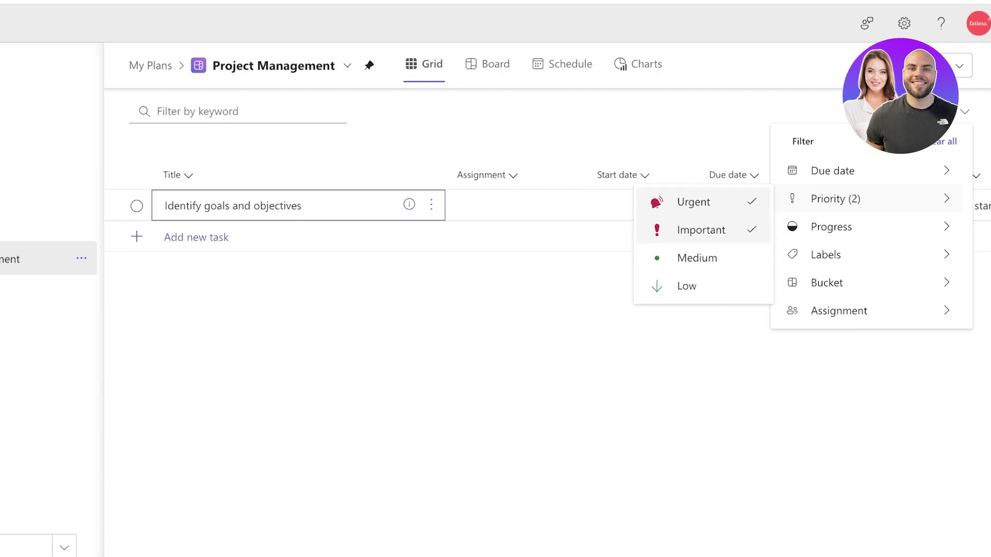
left_click(701, 230)
left_click(697, 258)
left_click(687, 285)
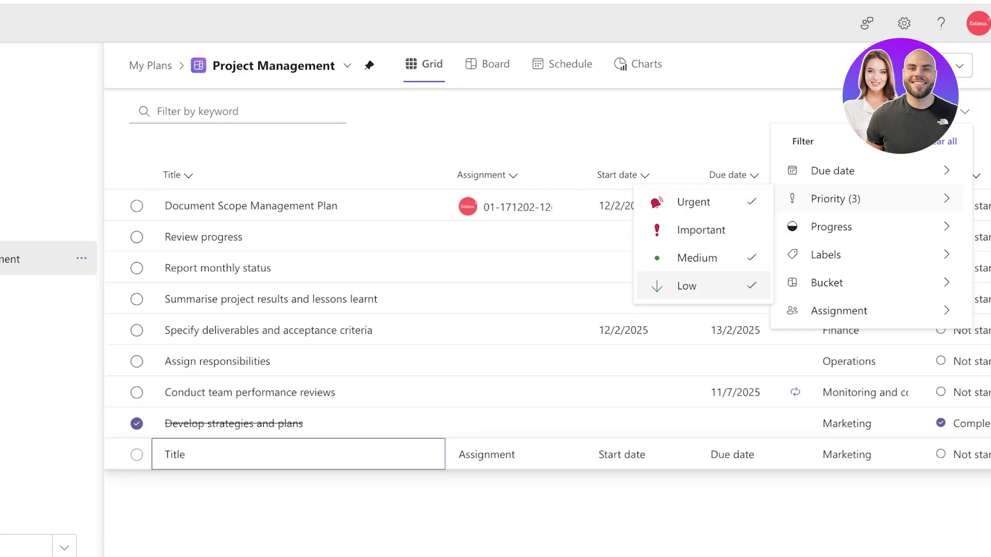
left_click(697, 257)
left_click(693, 202)
left_click(687, 286)
left_click(609, 129)
Examine the plan's status and bucket charts in the Charts view and open the filter options.
left_click(638, 64)
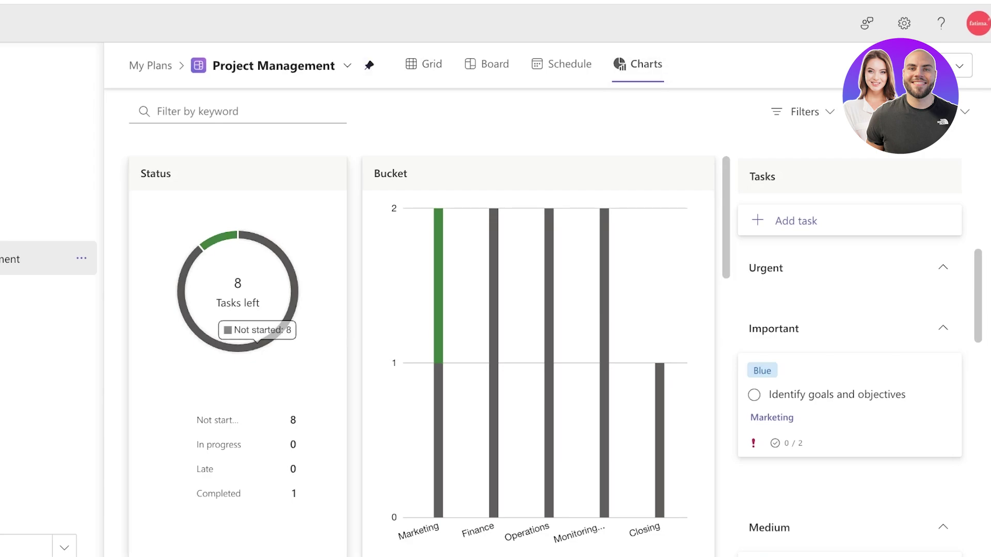
scroll(238, 310, "down", 4)
scroll(237, 309, "up", 4)
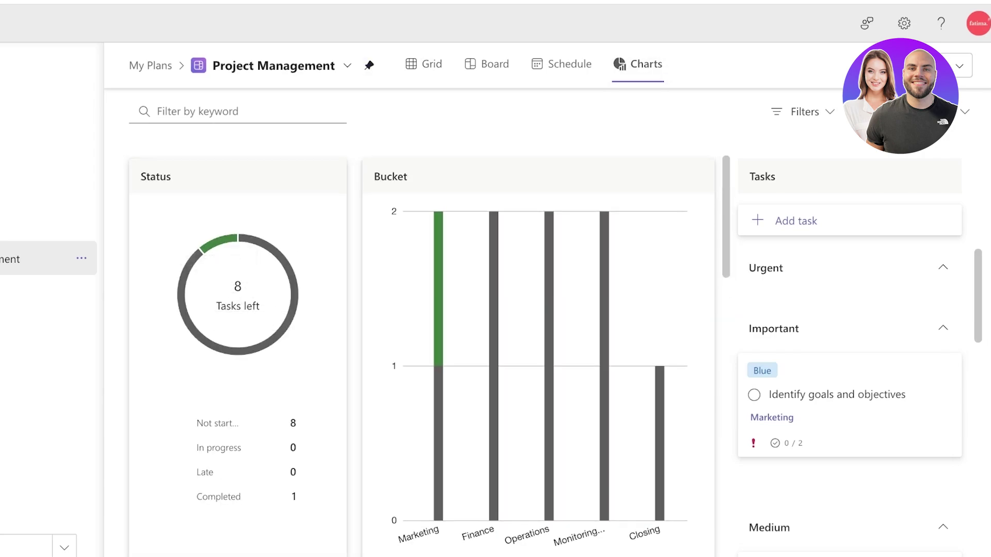
left_click(207, 111)
left_click(805, 111)
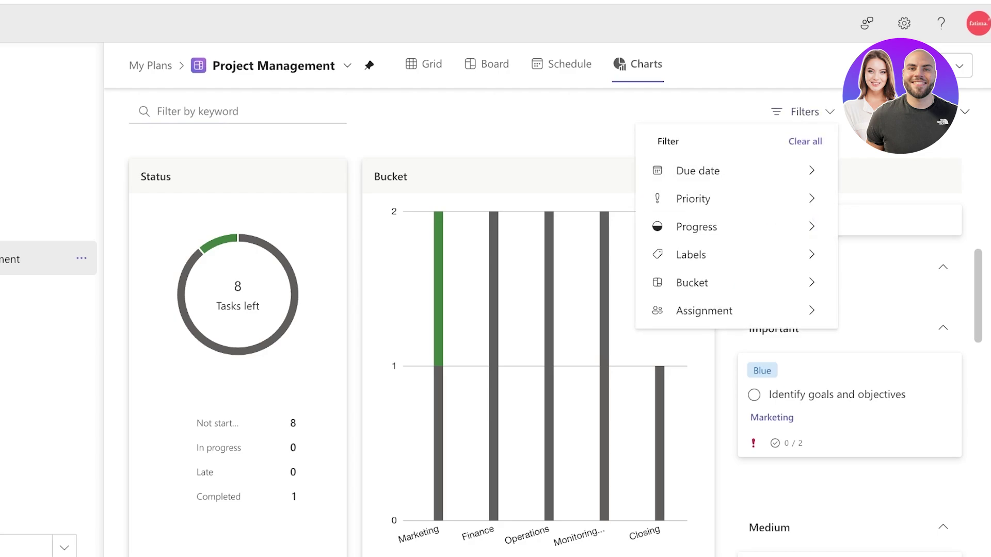
Examine the plan's remaining charts and its task list in the Charts view.
left_click(913, 111)
scroll(421, 357, "down", 10)
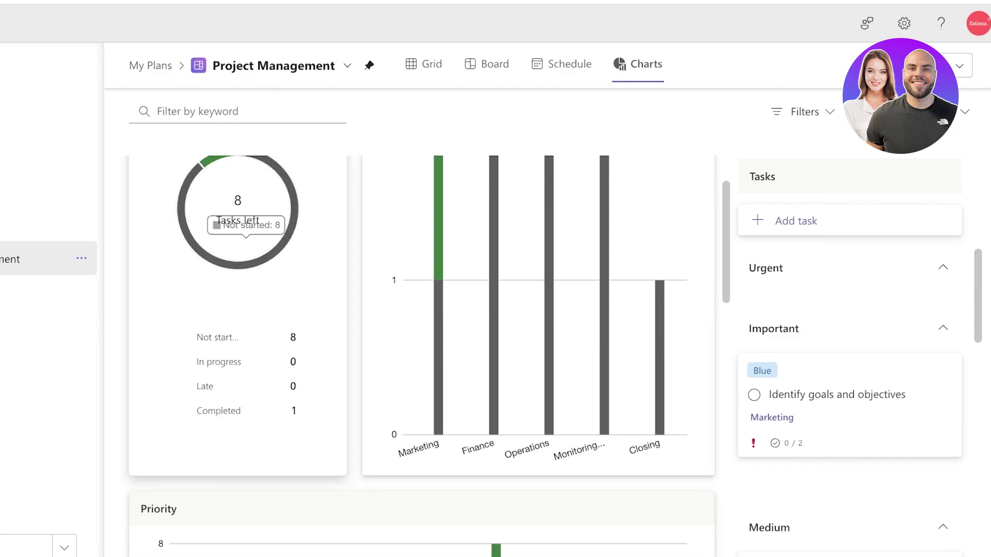
scroll(421, 356, "down", 5)
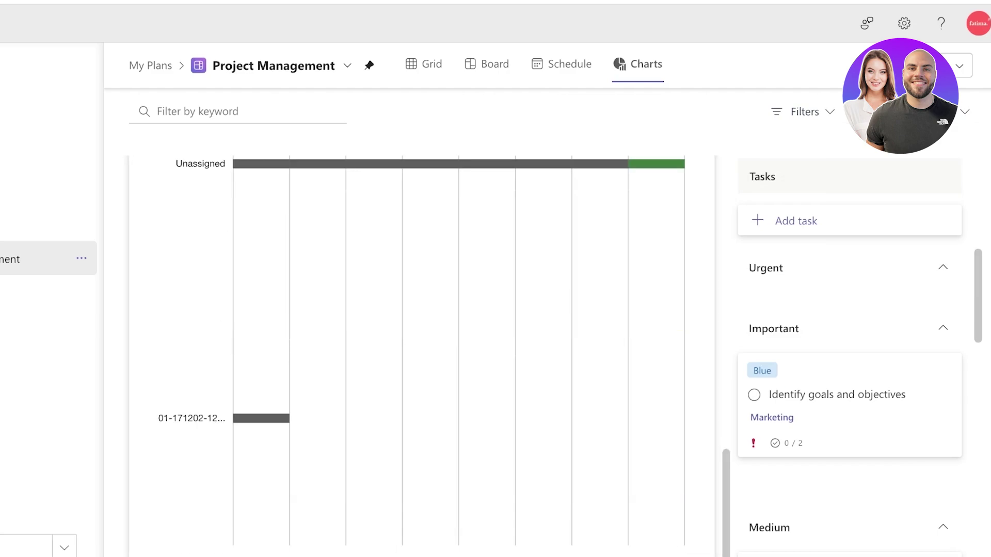
scroll(849, 342, "down", 10)
left_click(807, 342)
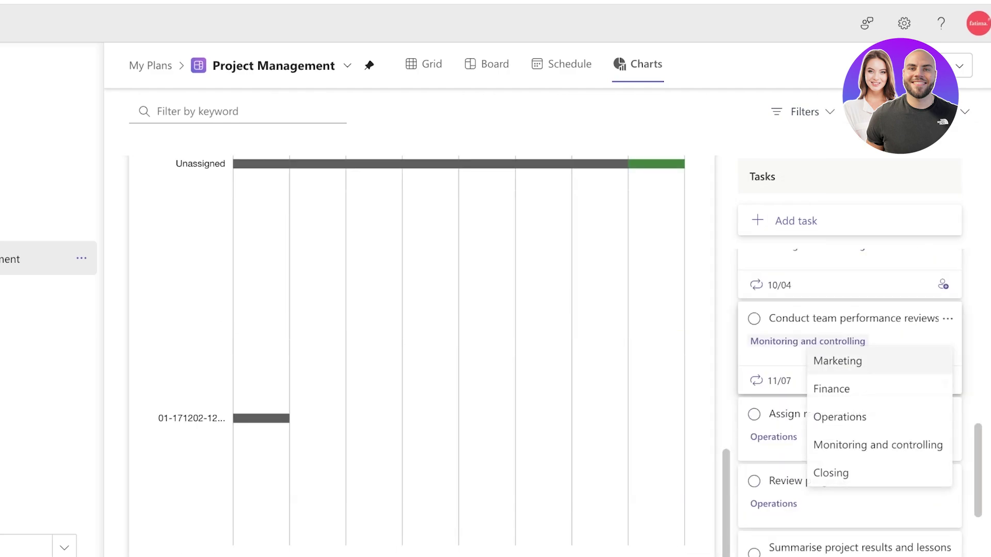
left_click(854, 318)
key("Escape")
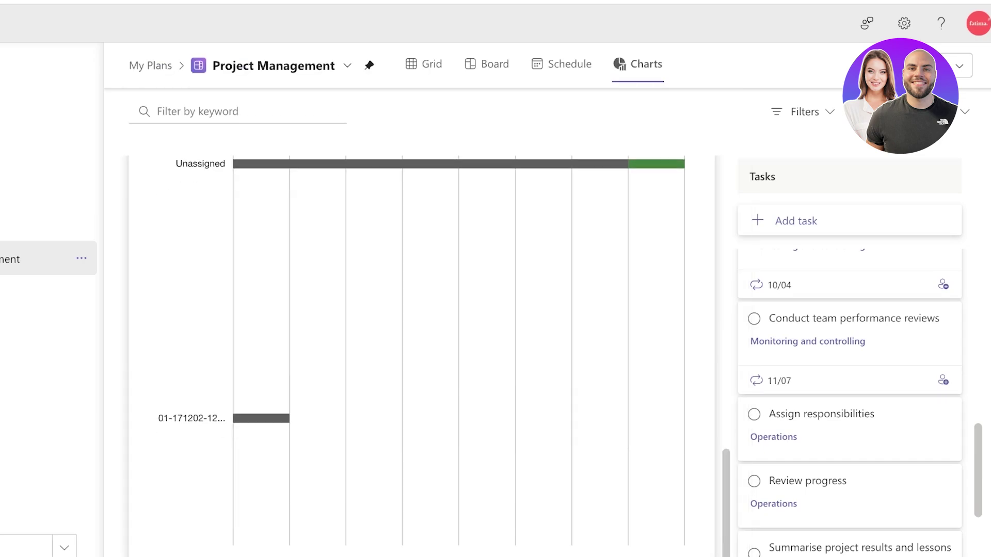
scroll(421, 310, "up", 5)
scroll(421, 309, "down", 3)
scroll(420, 310, "up", 9)
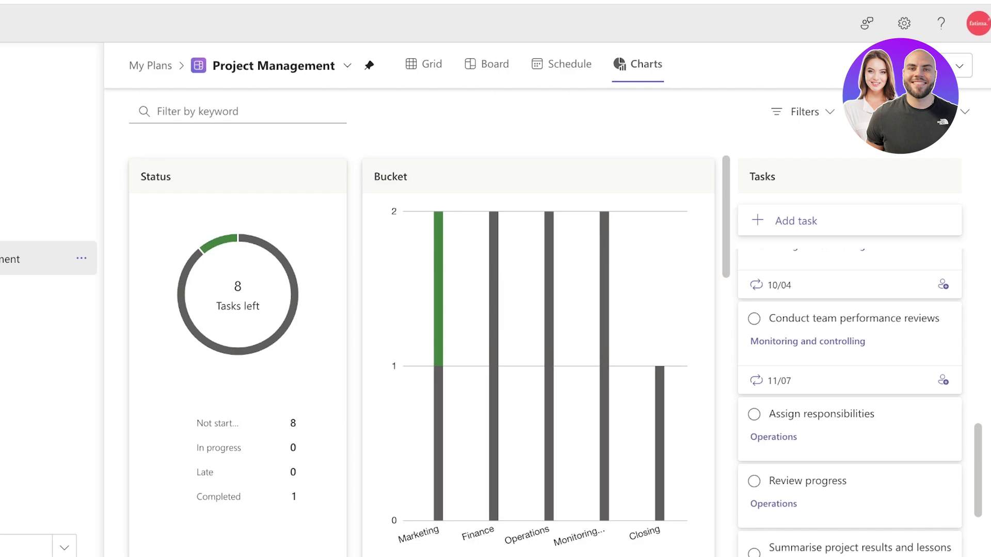
Check the plan's Grid view and the list of recent plans, and reopen the Project Management plan.
left_click(423, 64)
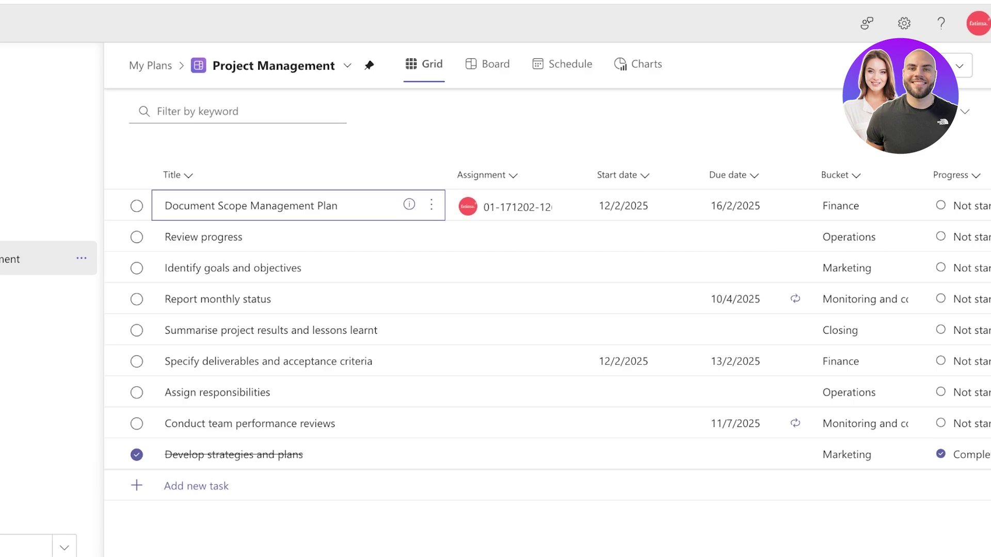
left_click(48, 183)
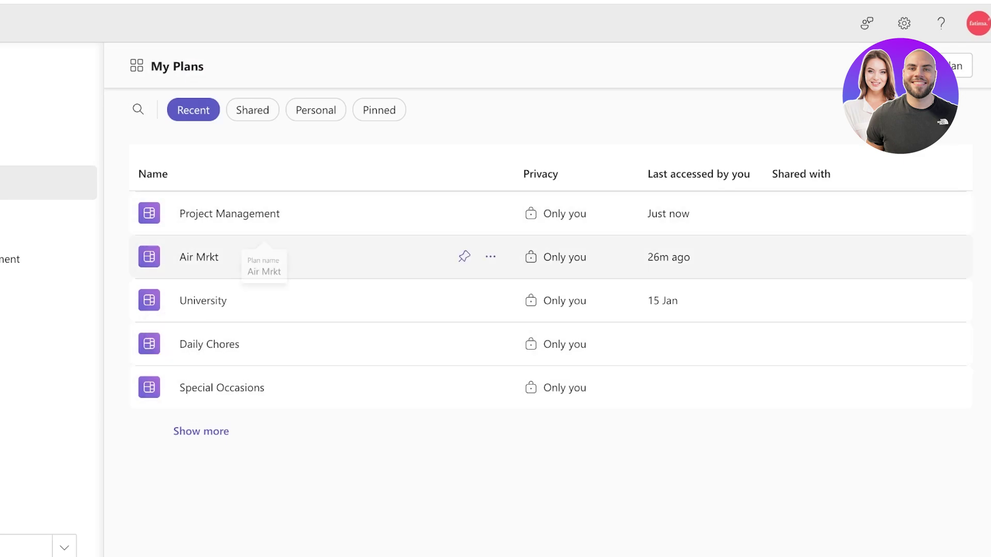
left_click(230, 214)
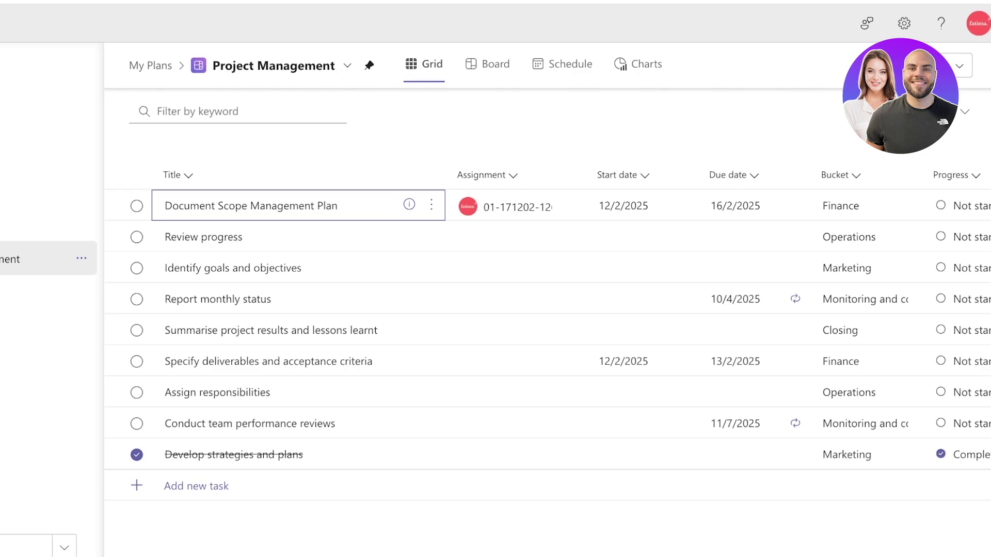
Try selecting the existing groups BS-1B and Islamic Studies for sharing the plan, and close the member invitation without adding a group.
left_click(929, 66)
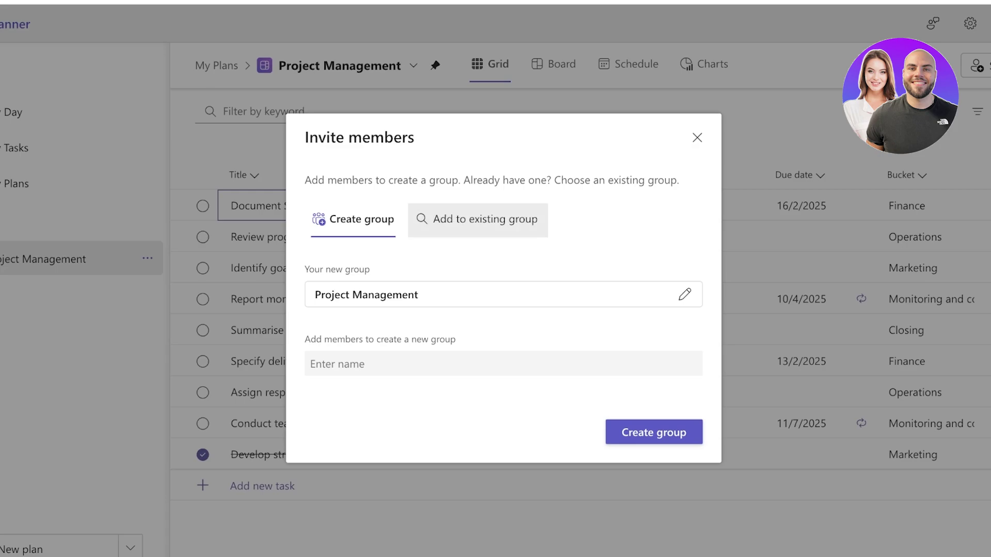
left_click(476, 218)
left_click(503, 275)
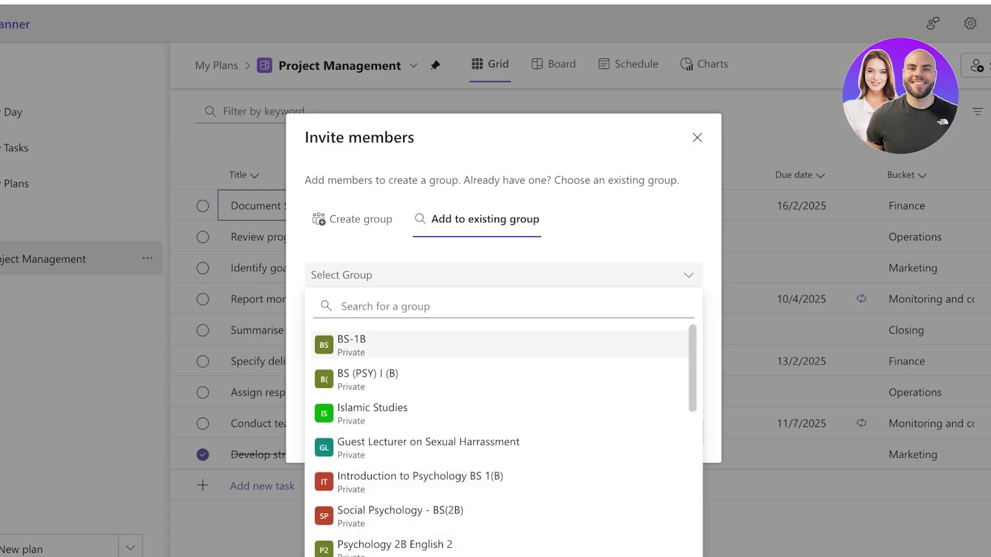
left_click(500, 345)
left_click(503, 275)
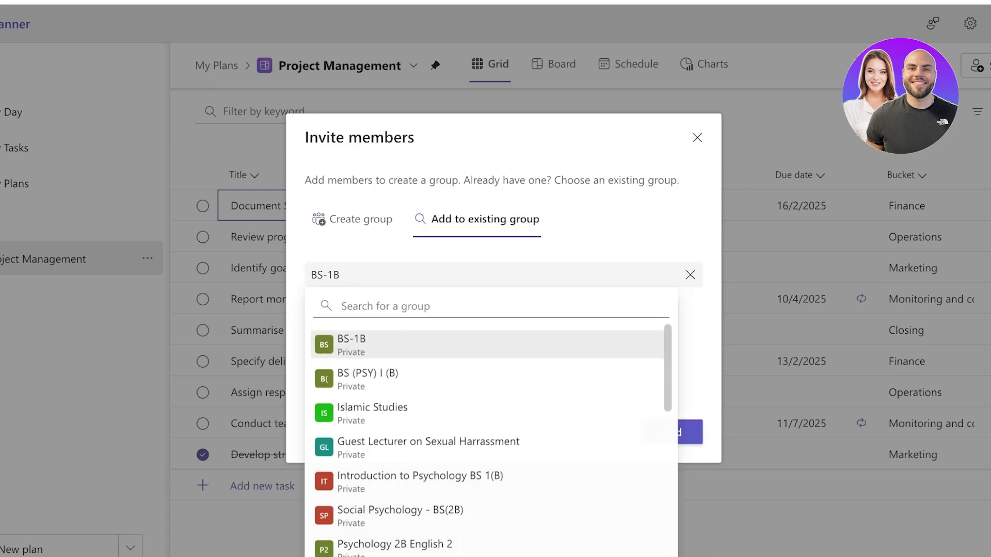
left_click(488, 412)
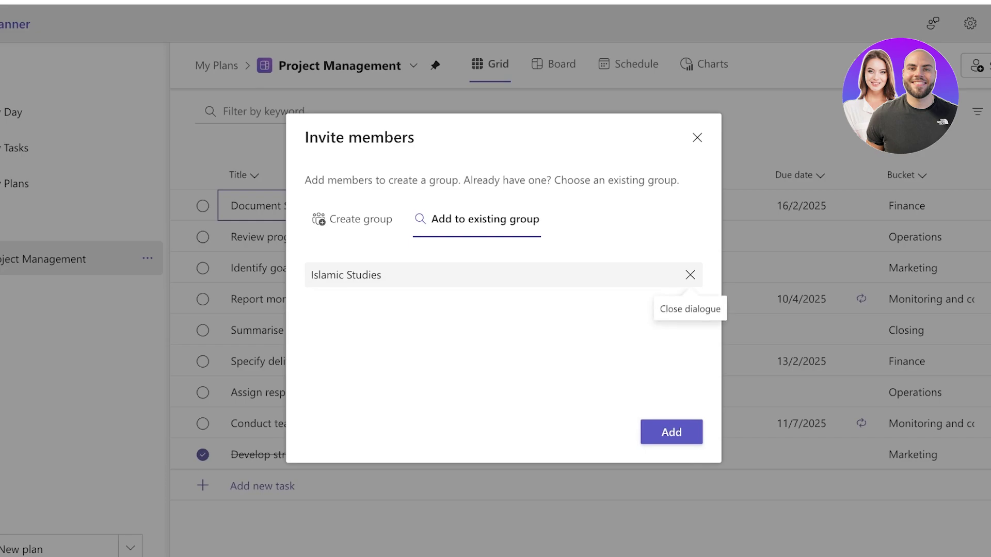
left_click(690, 274)
key("Escape")
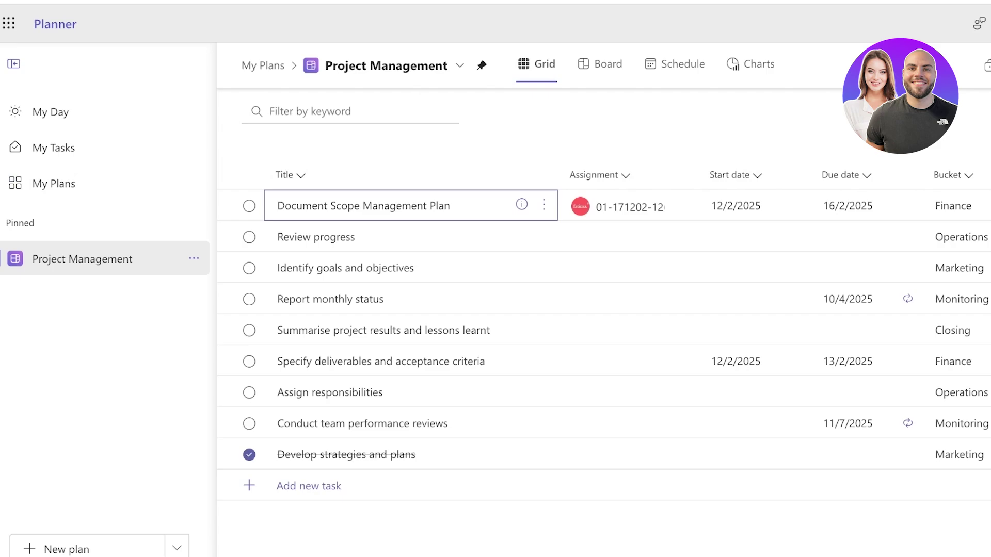
Create a new plan named Business Plan from the Business Plan template.
left_click(60, 550)
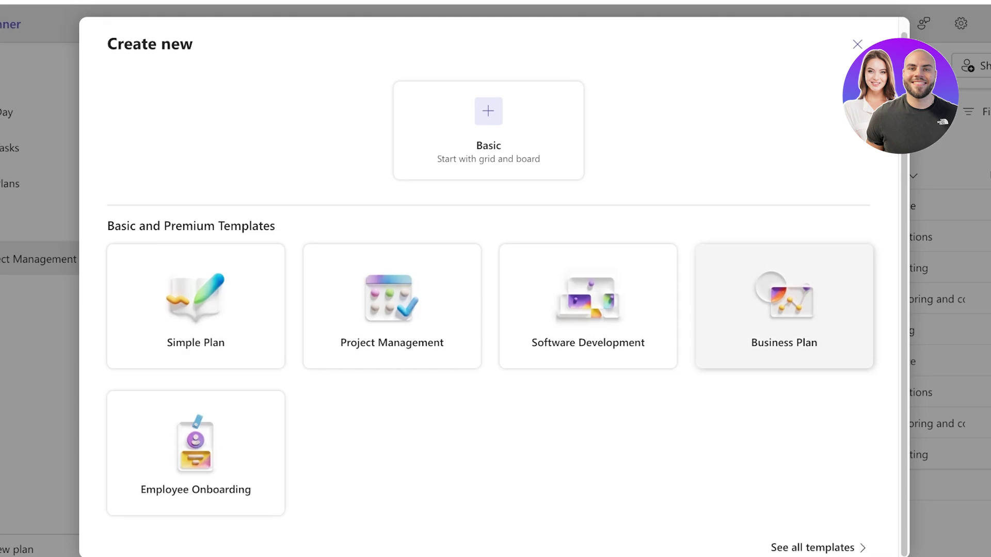
scroll(488, 155, "up", 1)
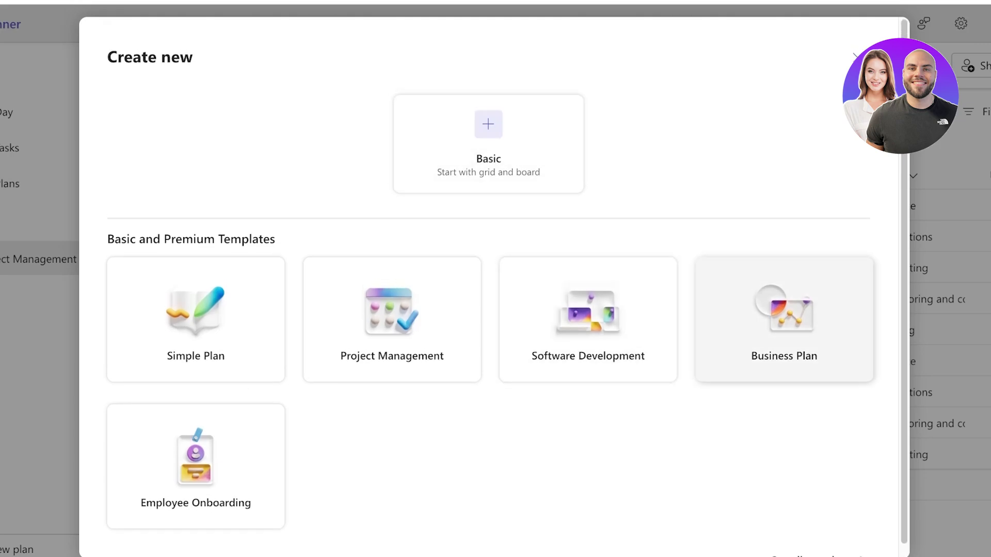
left_click(784, 320)
scroll(784, 320, "down", 3)
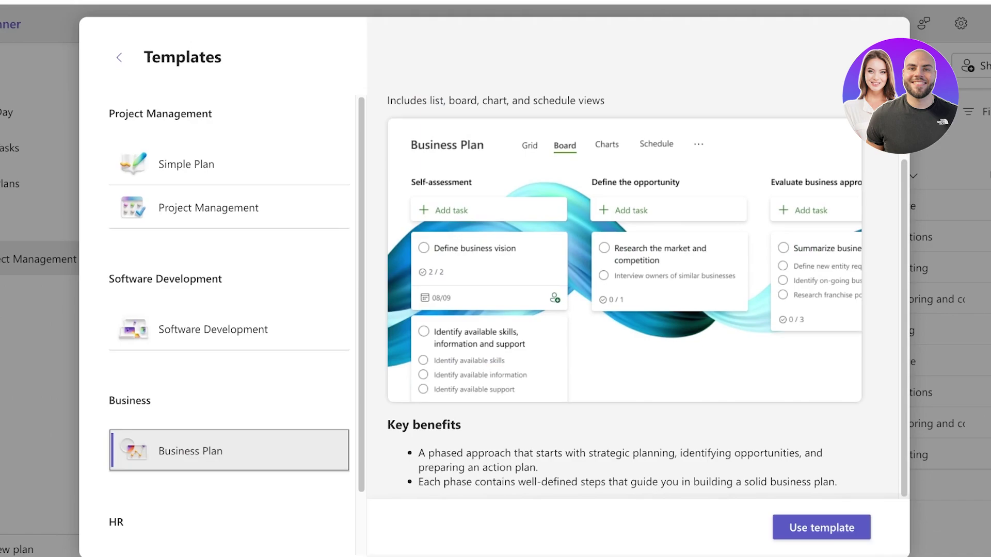
left_click(821, 528)
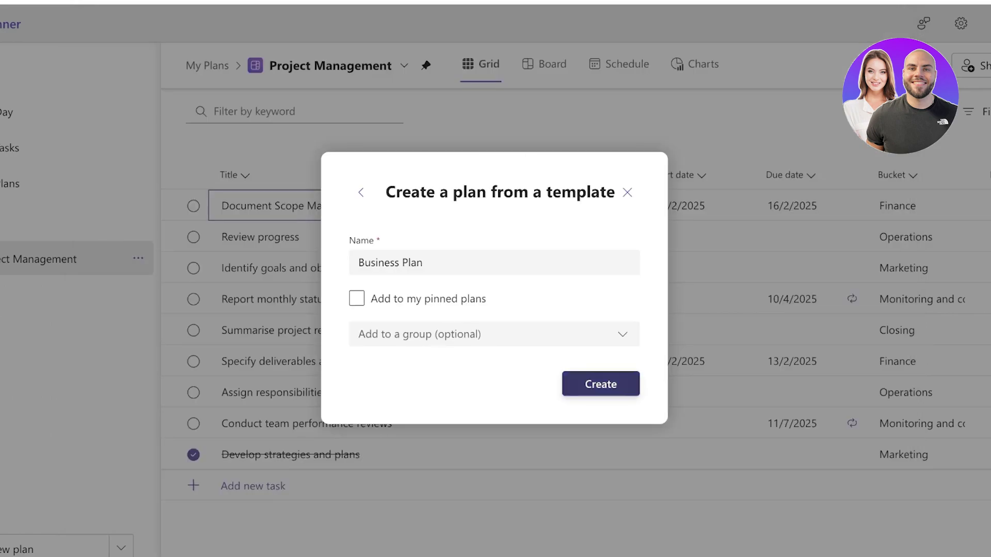
left_click(601, 384)
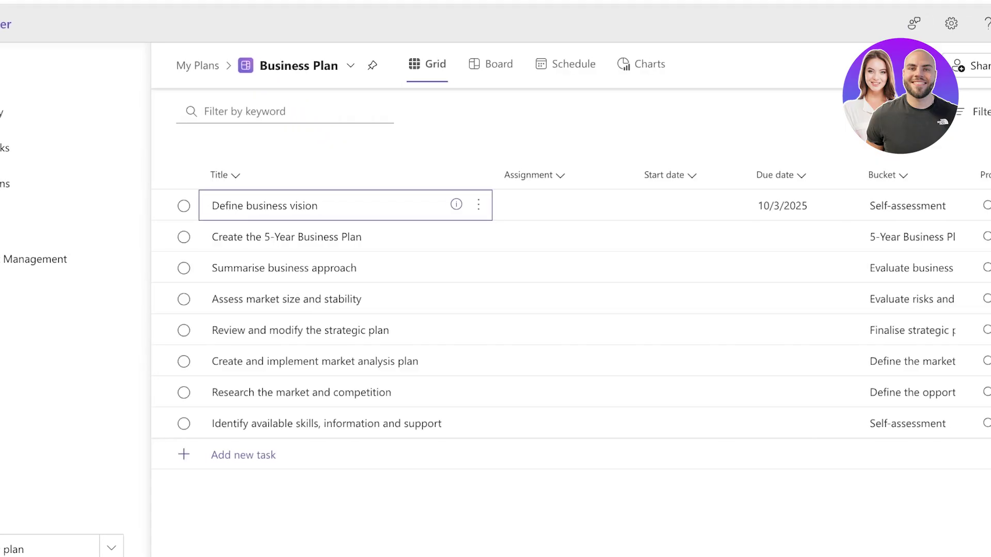
Review the Business Plan in the Board, Schedule and Charts views, and reopen its board from the list of plans.
left_click(501, 64)
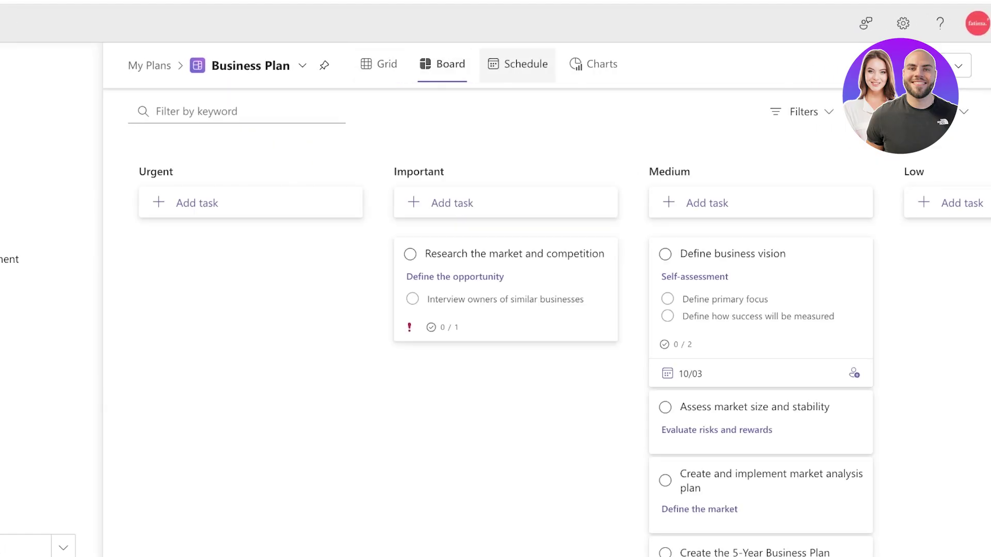
left_click(518, 64)
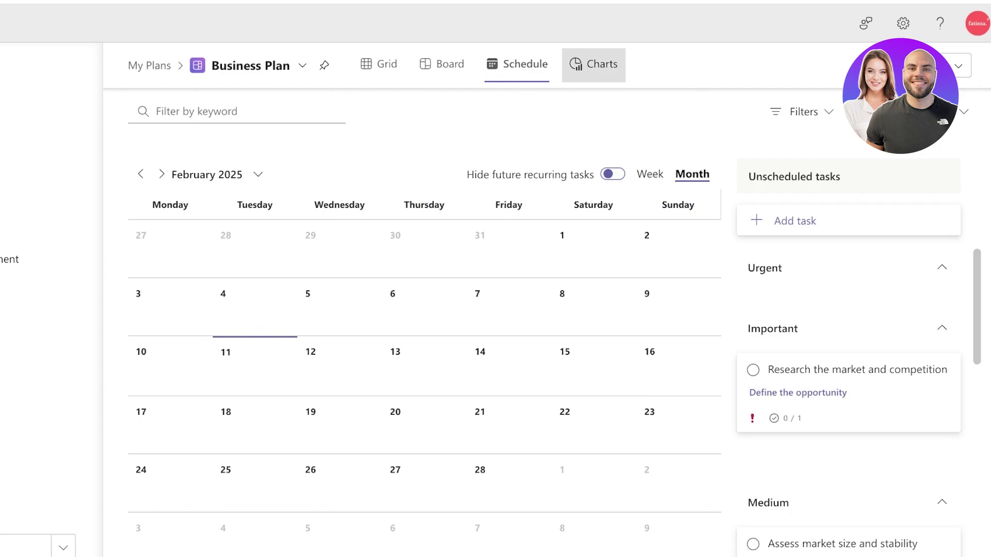
left_click(593, 64)
left_click(517, 64)
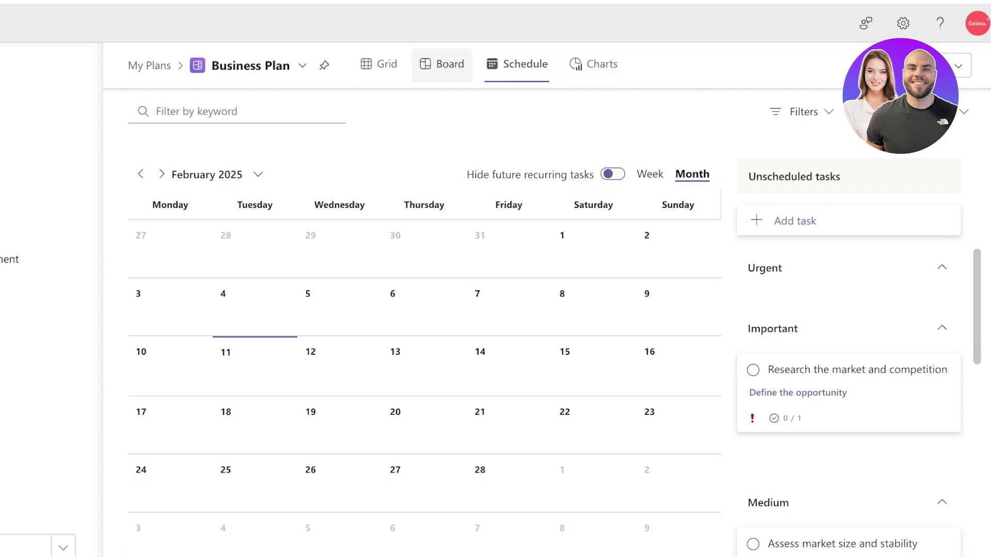
left_click(441, 63)
left_click(150, 65)
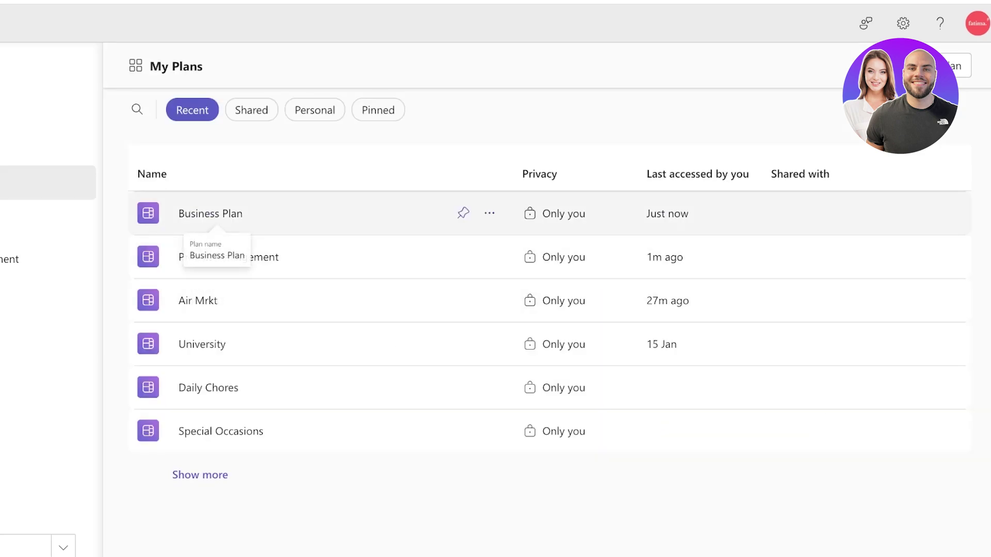
left_click(211, 213)
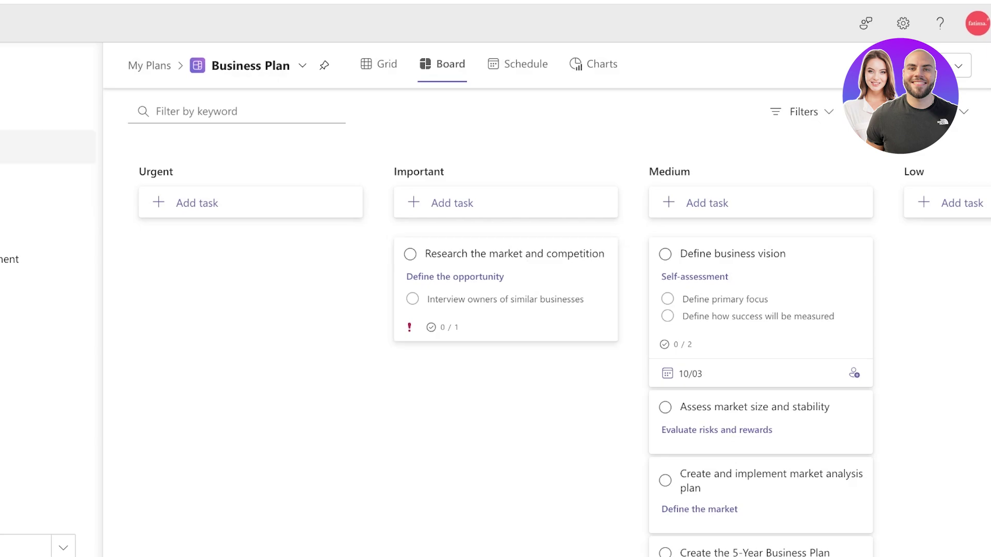
left_click(56, 183)
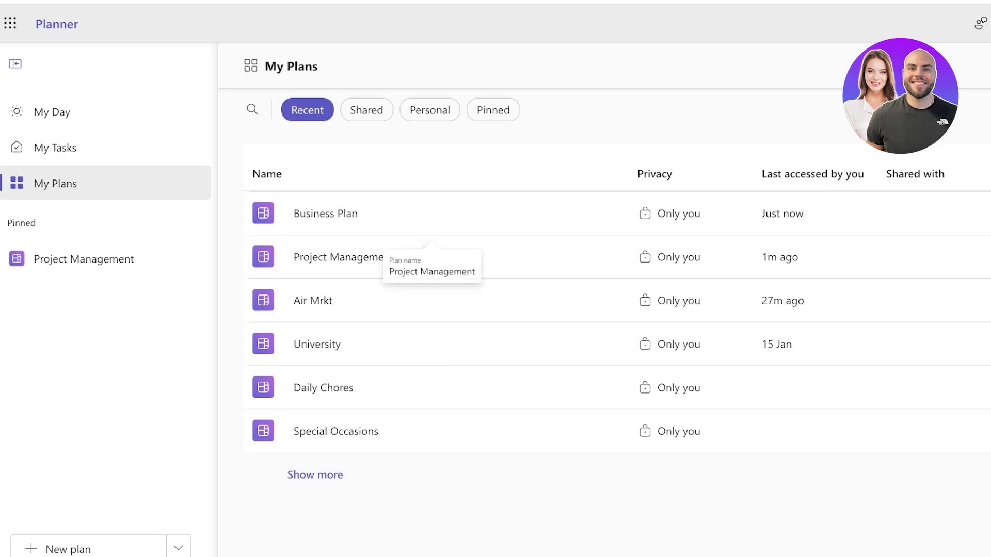
left_click(325, 213)
Assign the task "Research the market and competition" to the suggested member and close its details.
left_click(620, 276)
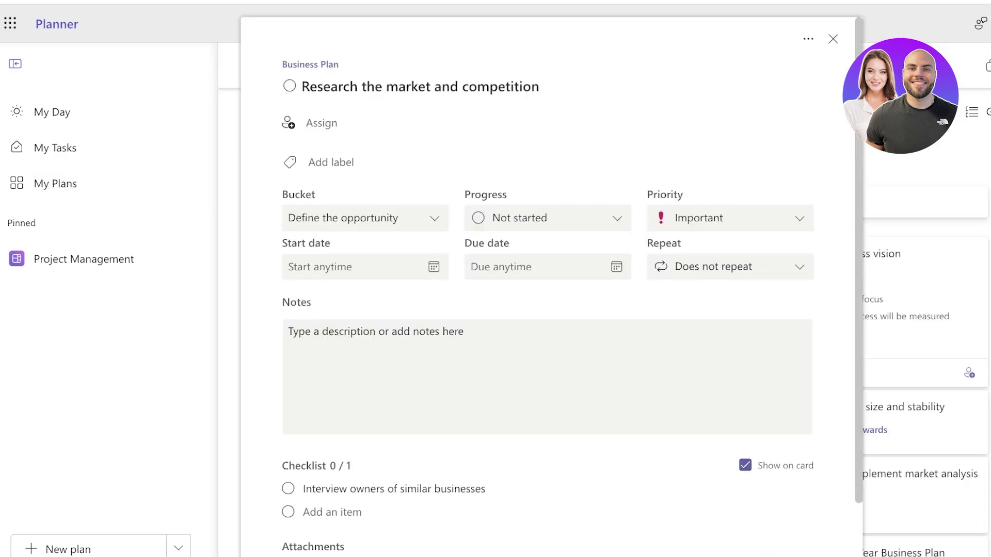
left_click(288, 123)
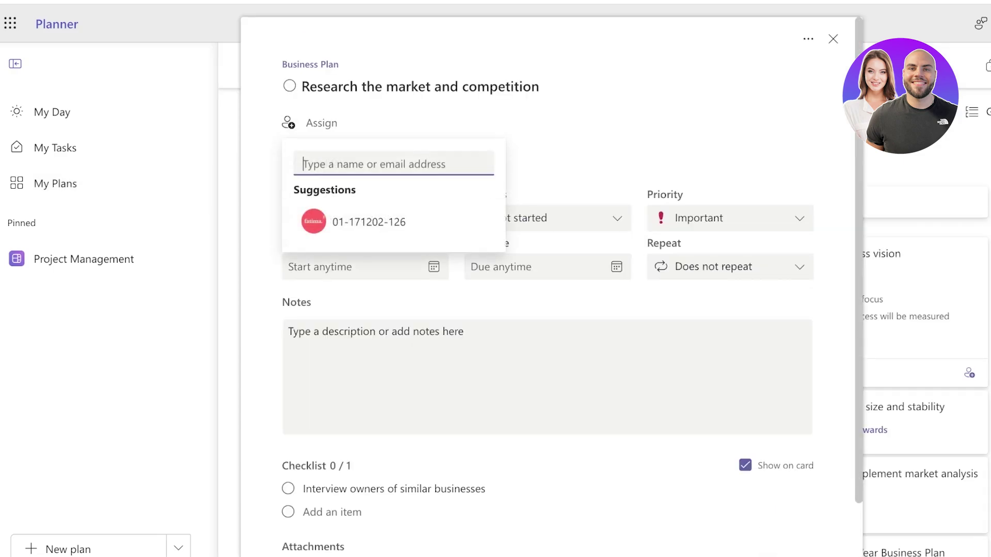
left_click(394, 221)
left_click(832, 39)
Assign the task "Assess market size and stability" to the suggested member and close its details.
left_click(870, 419)
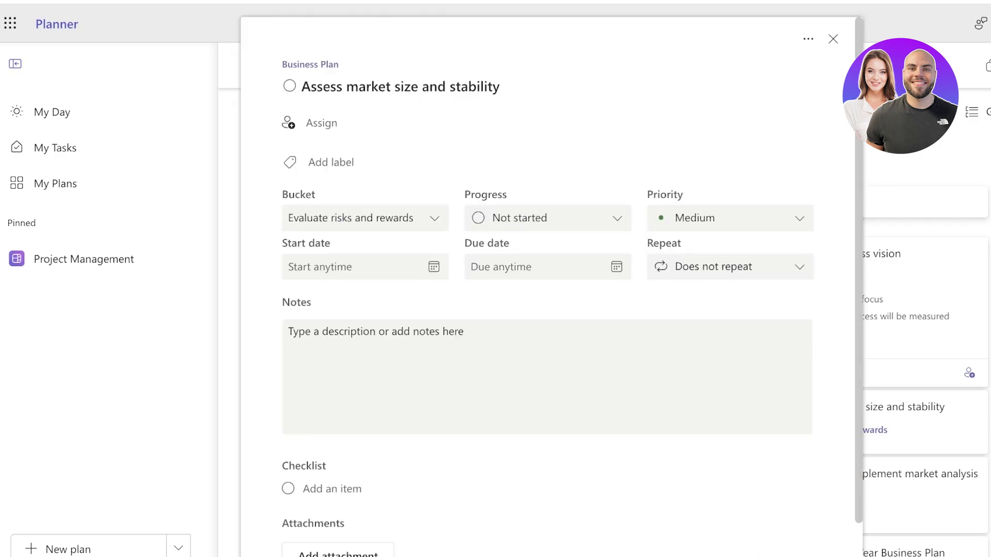
left_click(288, 122)
left_click(331, 230)
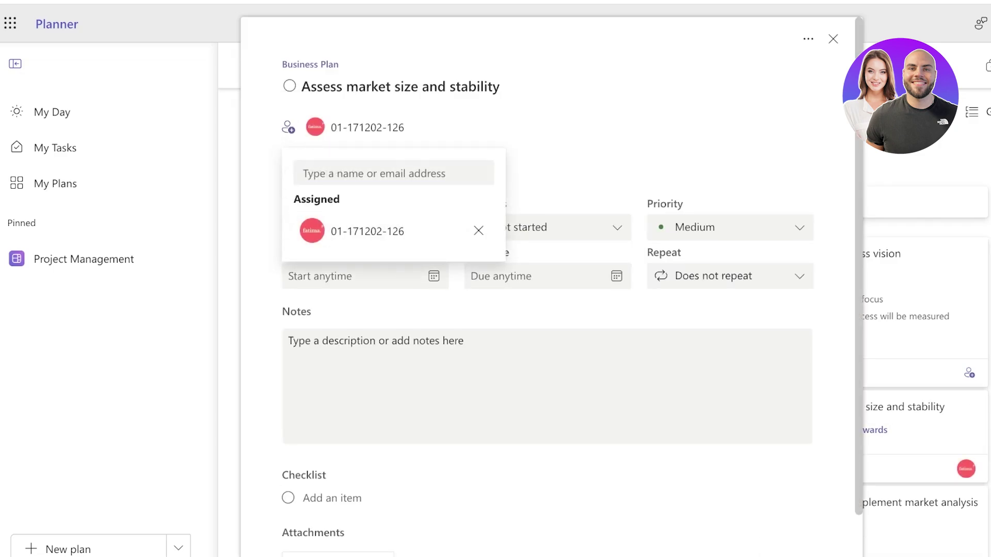
left_click(834, 38)
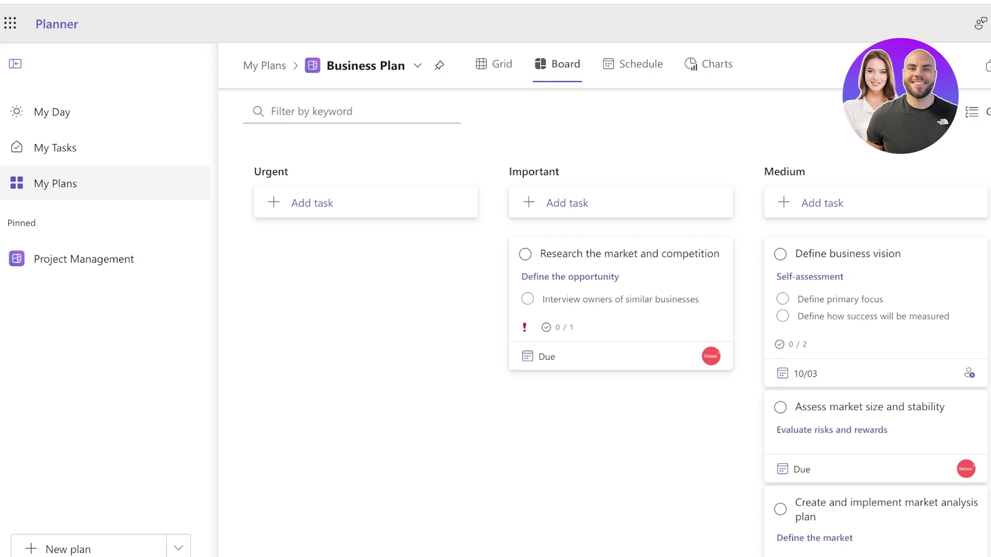
Review all, private, assigned and flagged-email tasks in My Tasks, and show the tasks assigned to me in the Board view.
left_click(56, 148)
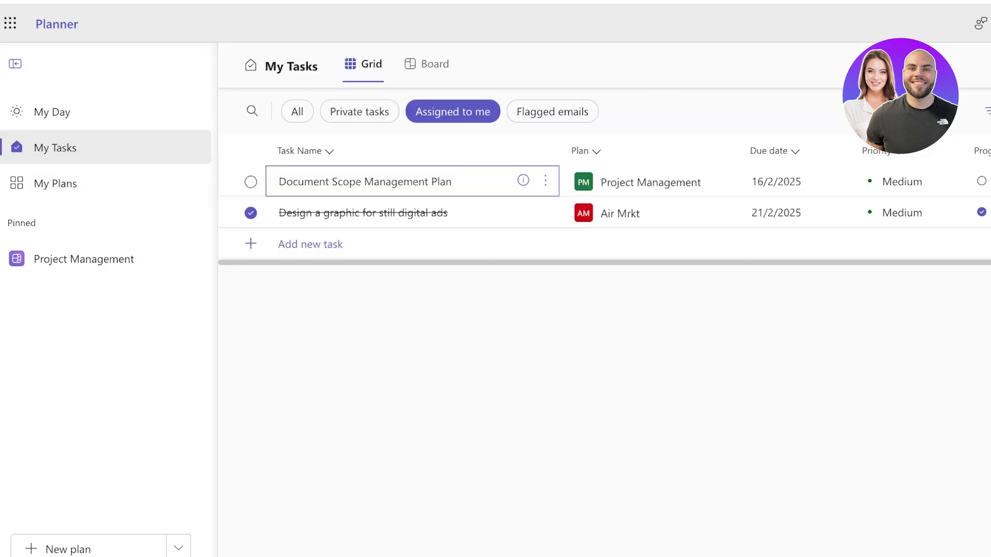
left_click(297, 112)
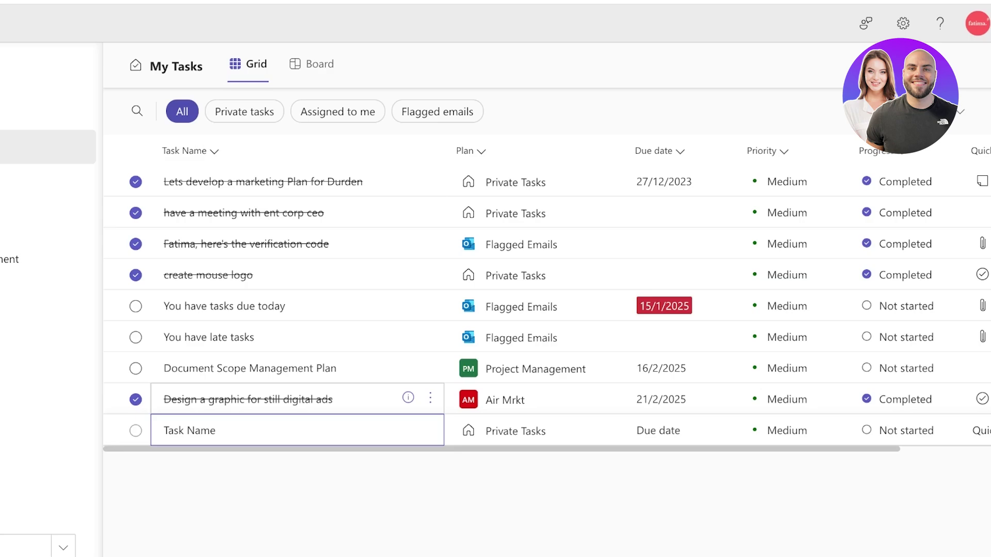
left_click(244, 111)
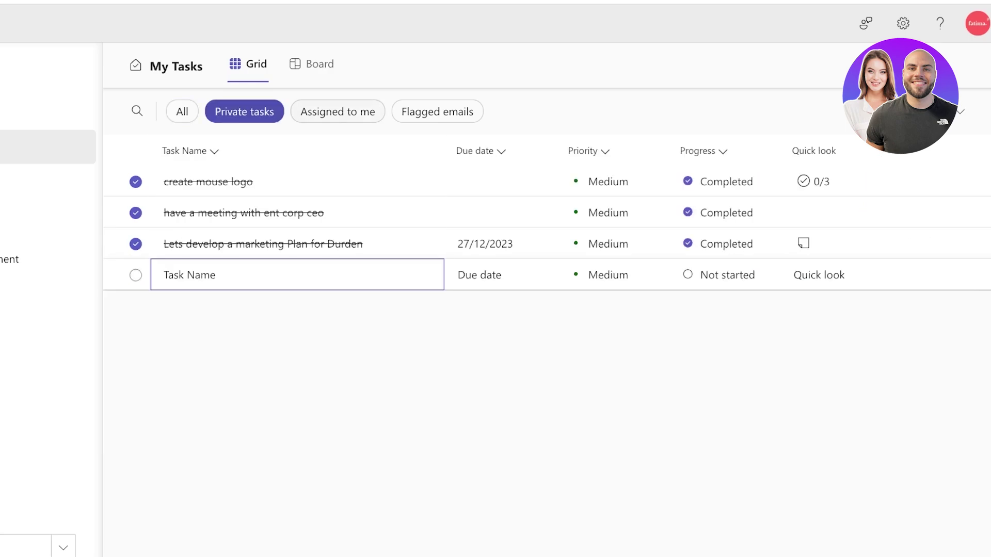
left_click(337, 112)
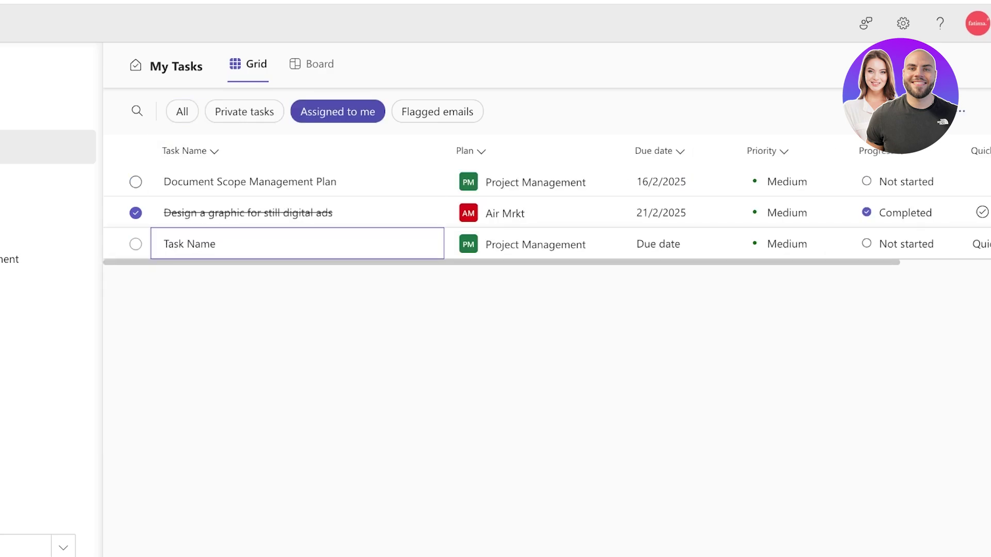
left_click(437, 111)
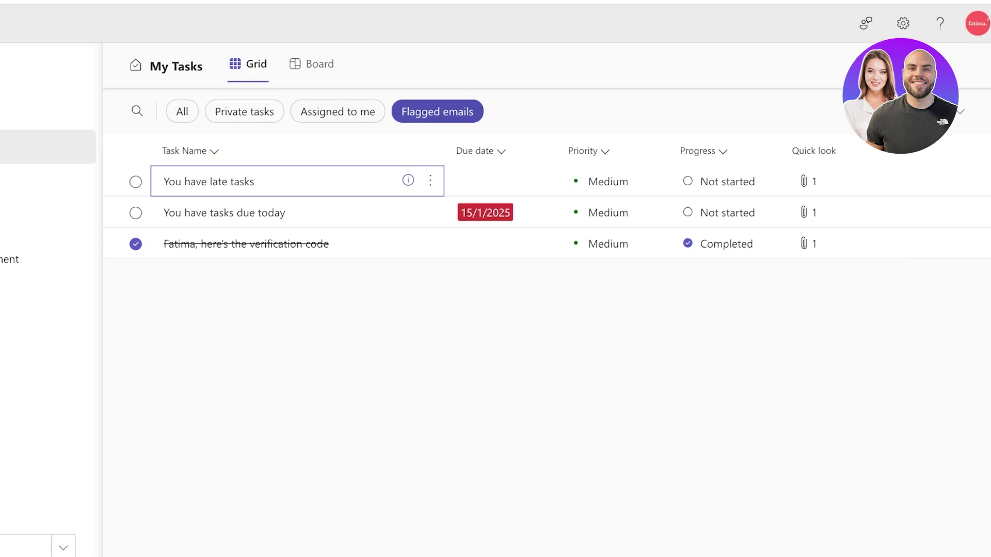
left_click(338, 111)
left_click(312, 64)
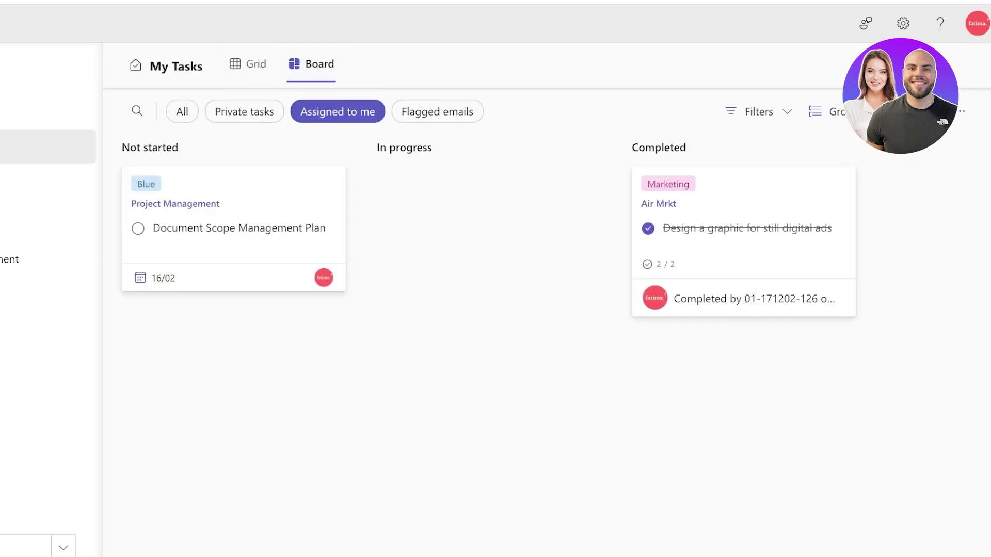
Review the private tasks and all tasks in My Tasks, and return to the Grid view.
left_click(244, 111)
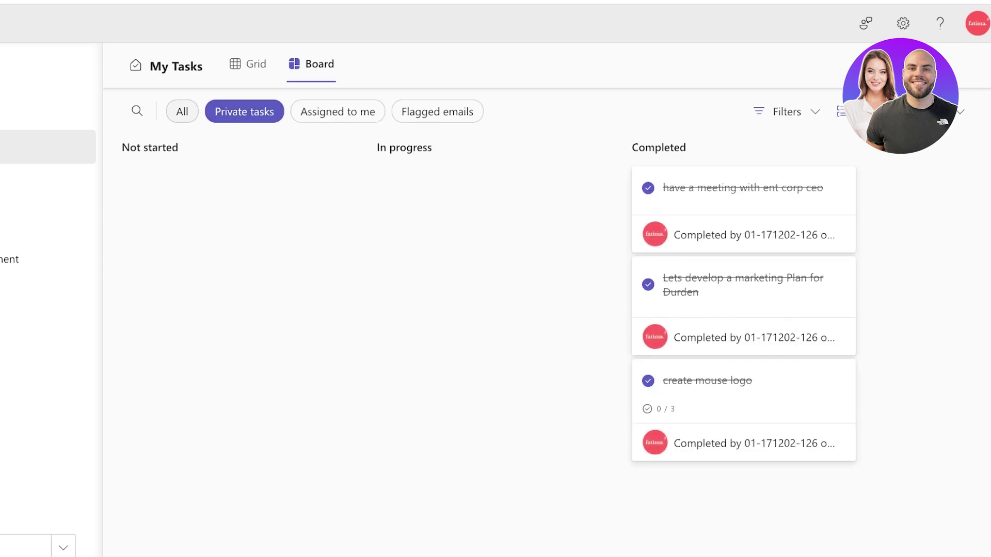
left_click(182, 112)
left_click(248, 64)
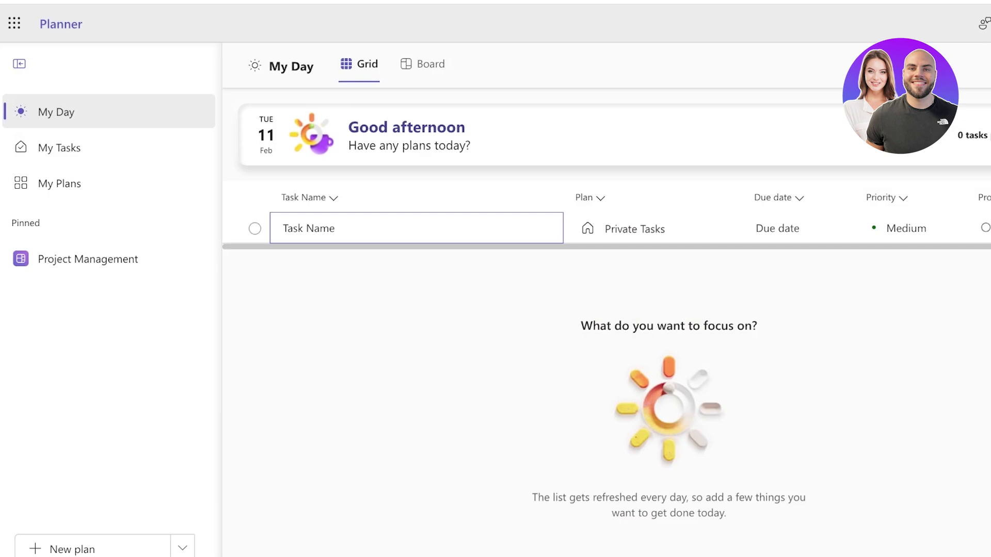
Add the private task "Go to the gym" to My Day.
left_click(620, 300)
left_click(652, 228)
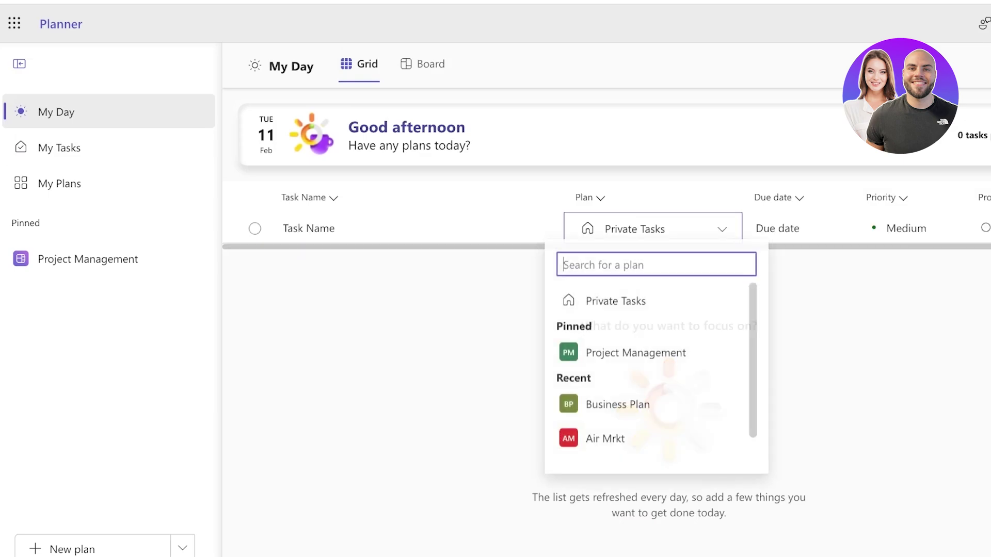
left_click(309, 228)
type("jb")
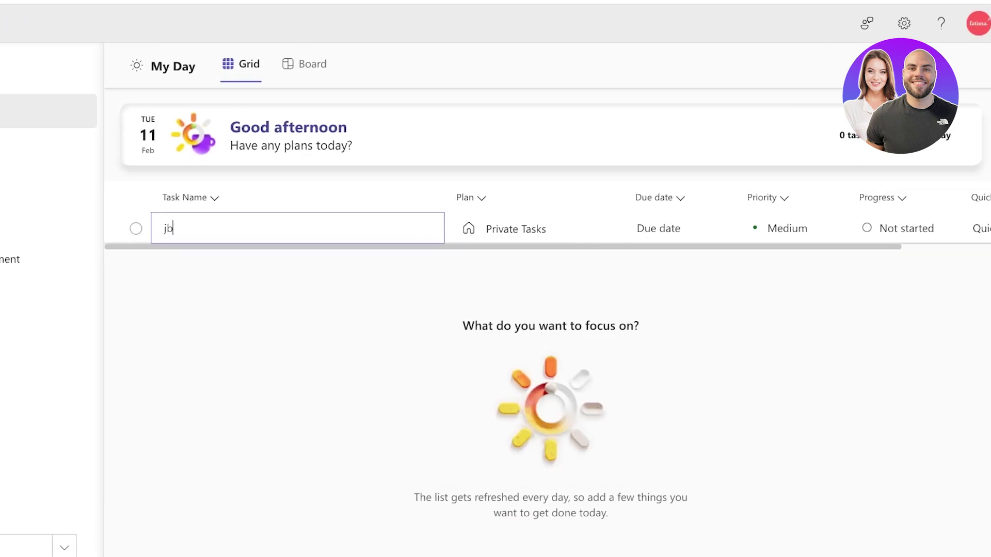
key("BackSpace")
key("BackSpace")
type("Go to ht")
type("e gym")
key("Return")
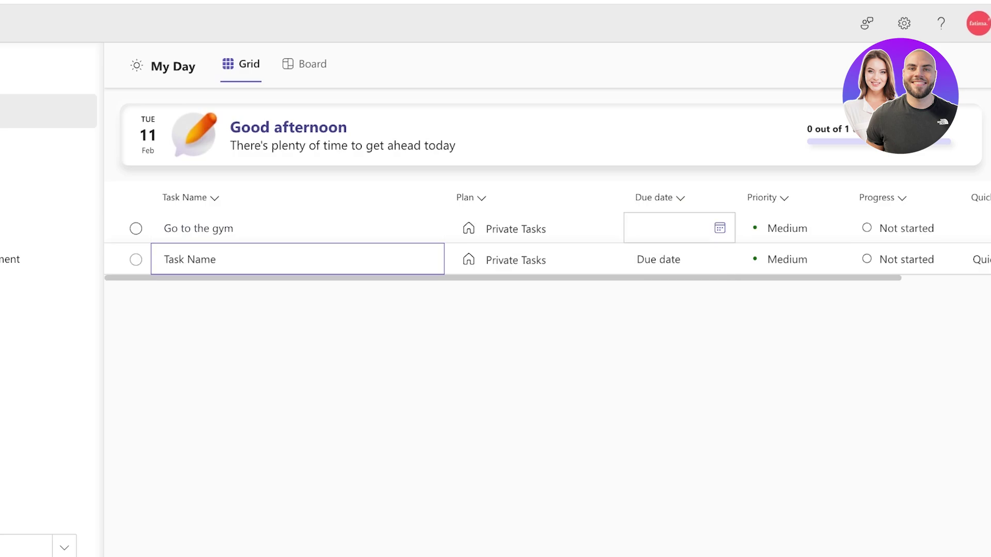
left_click(679, 228)
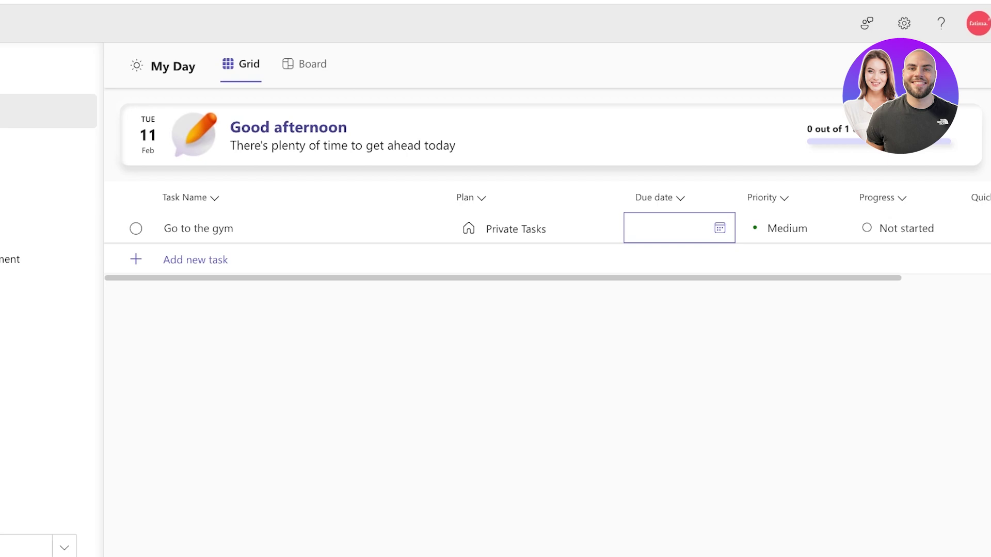
Add a second private task named "start work" to My Day and leave the new-task row.
left_click(196, 260)
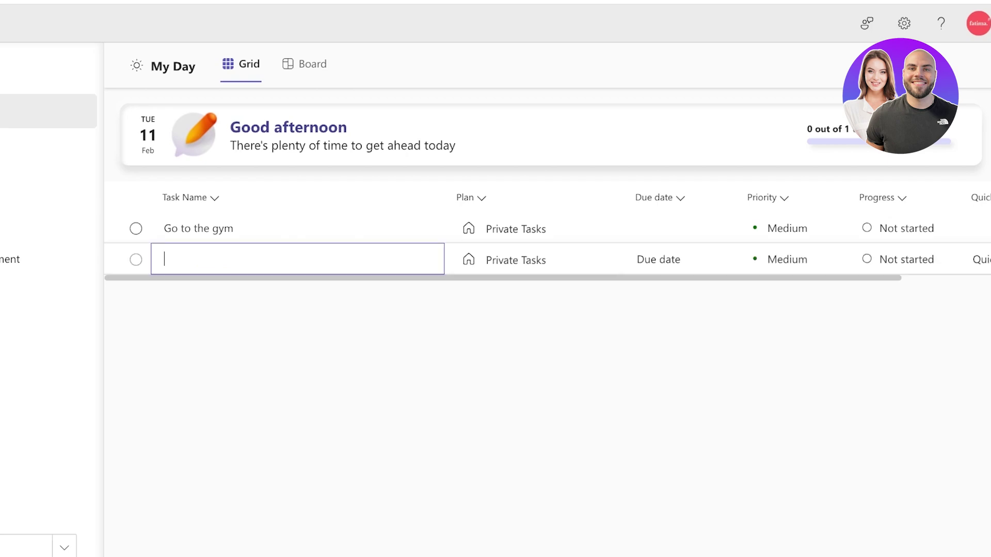
type("start work")
key("Return")
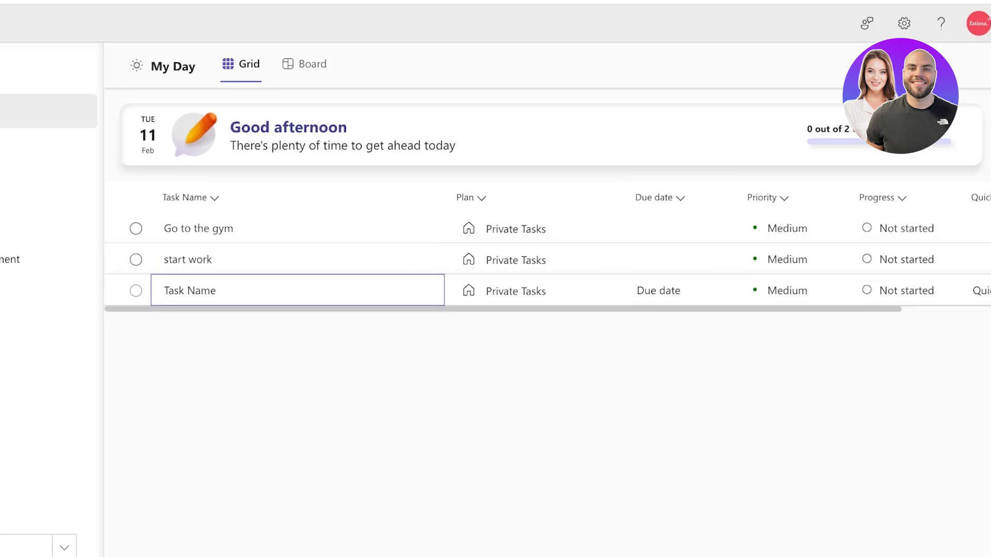
key("Escape")
scroll(547, 242, "right", 3)
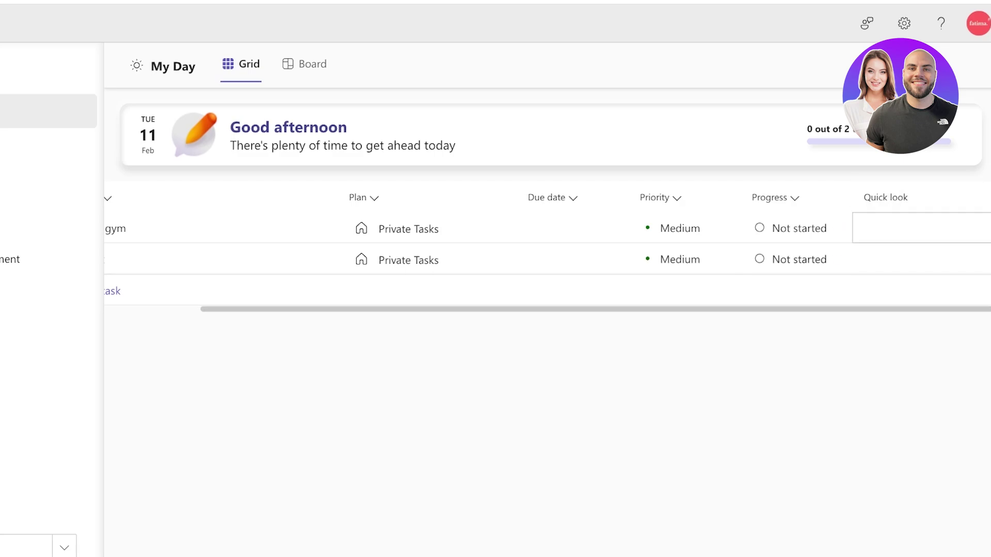
Show the list of plans, open the settings, and briefly open and dismiss the feedback window.
left_click(48, 183)
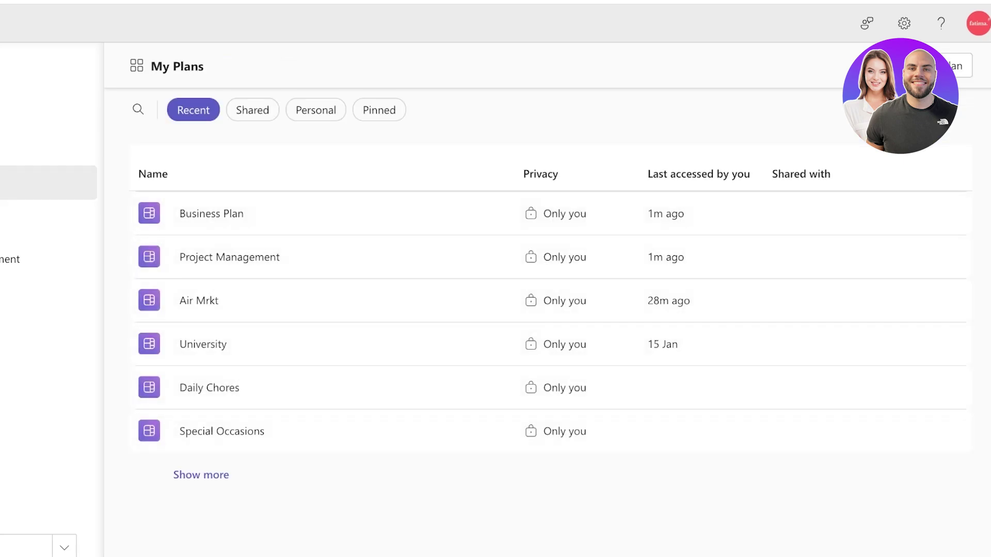
left_click(904, 23)
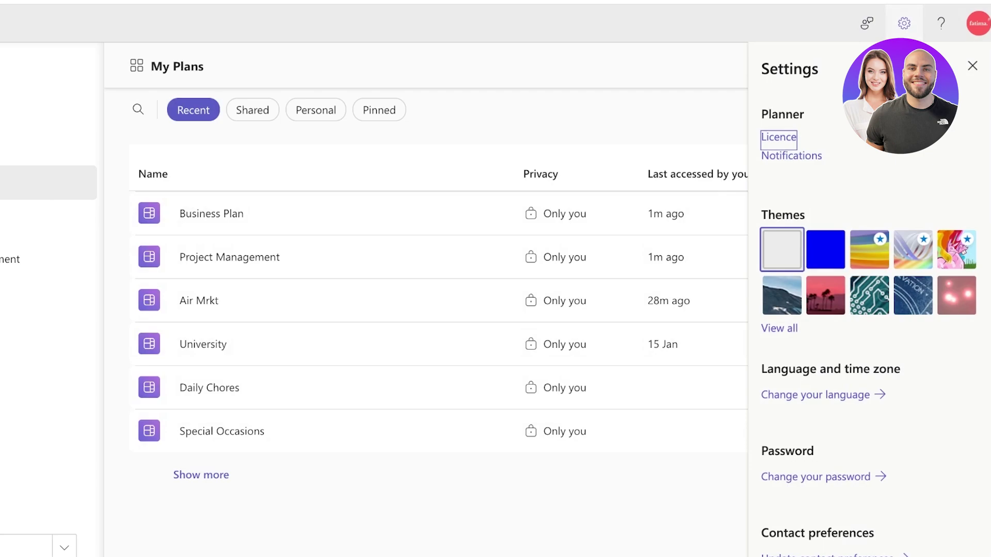
left_click(866, 23)
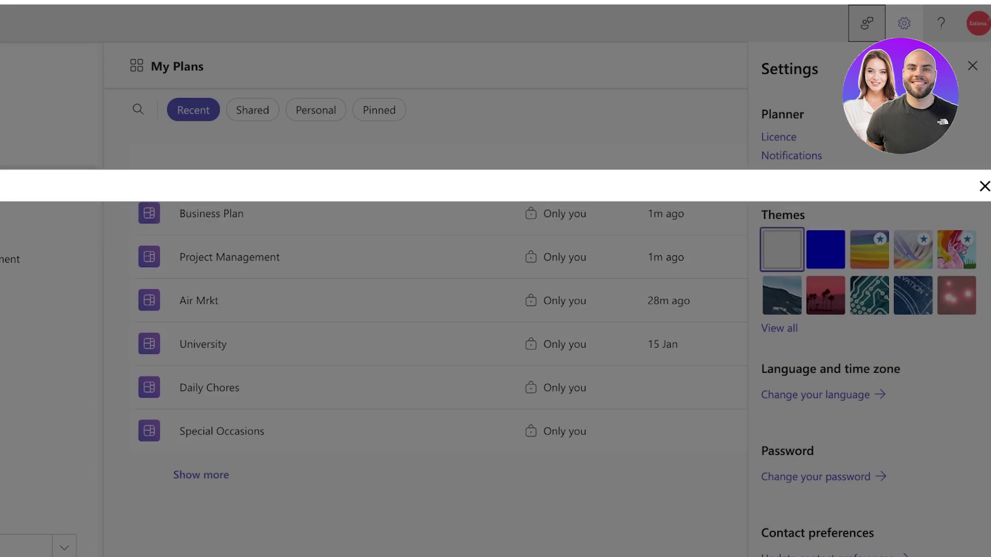
key("Escape")
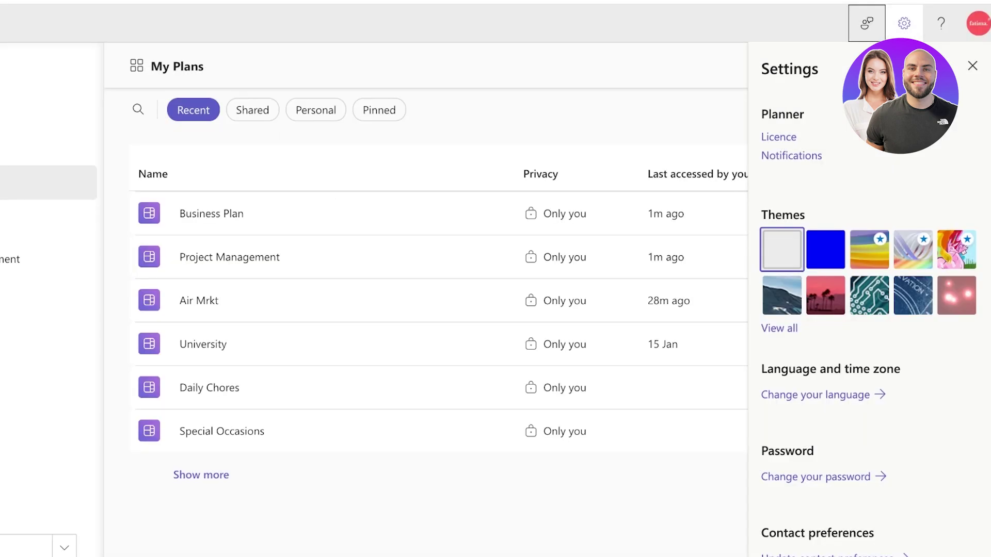
Try the blue, mountain, palm sunset, circuit, blueprint and pink lights themes, restore the plain grey theme, and close the settings.
left_click(826, 249)
left_click(781, 295)
left_click(826, 295)
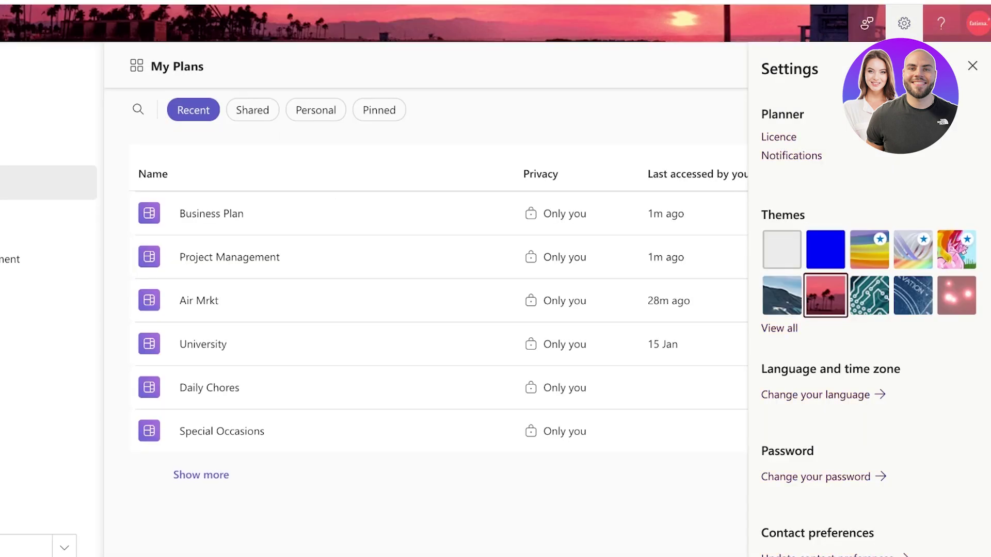
left_click(870, 295)
left_click(913, 295)
left_click(956, 295)
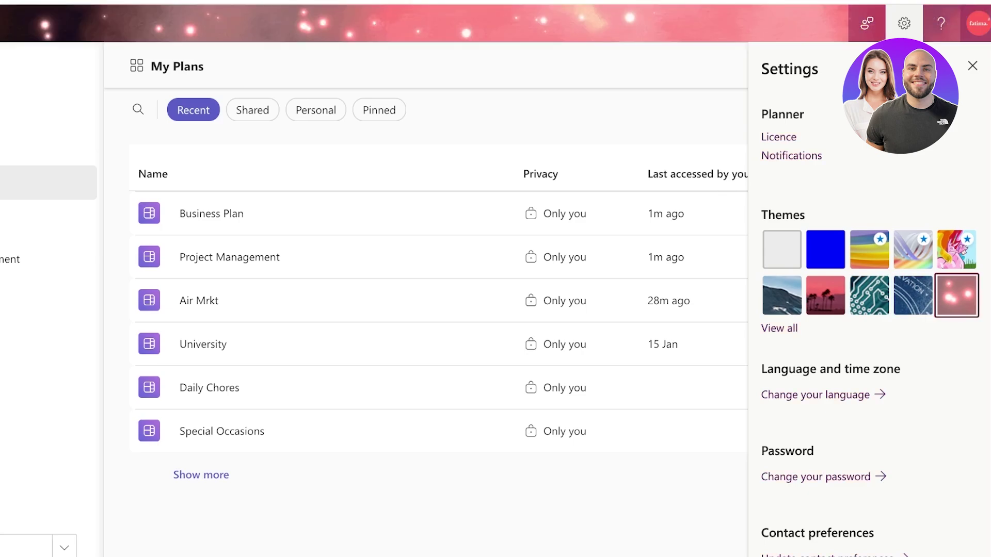
left_click(826, 249)
left_click(781, 249)
scroll(869, 309, "down", 1)
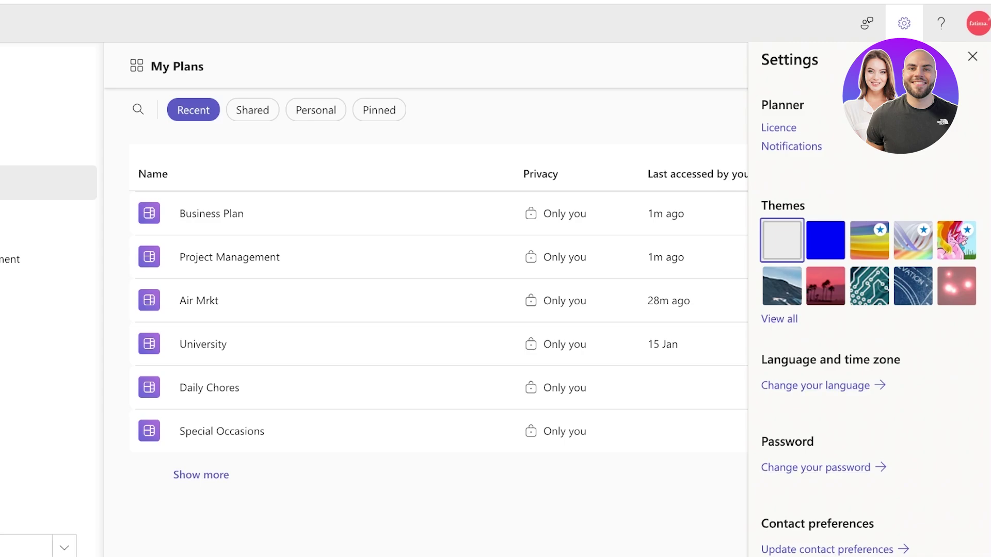
key("Escape")
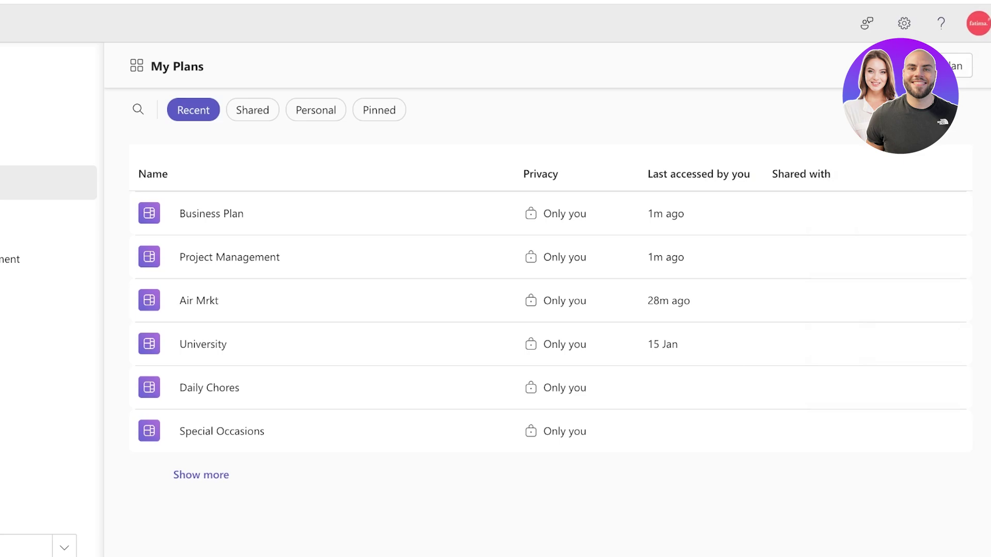
Switch from My Day in Planner on the web through Microsoft 365 to Microsoft Teams, and open Planner there.
left_click(49, 112)
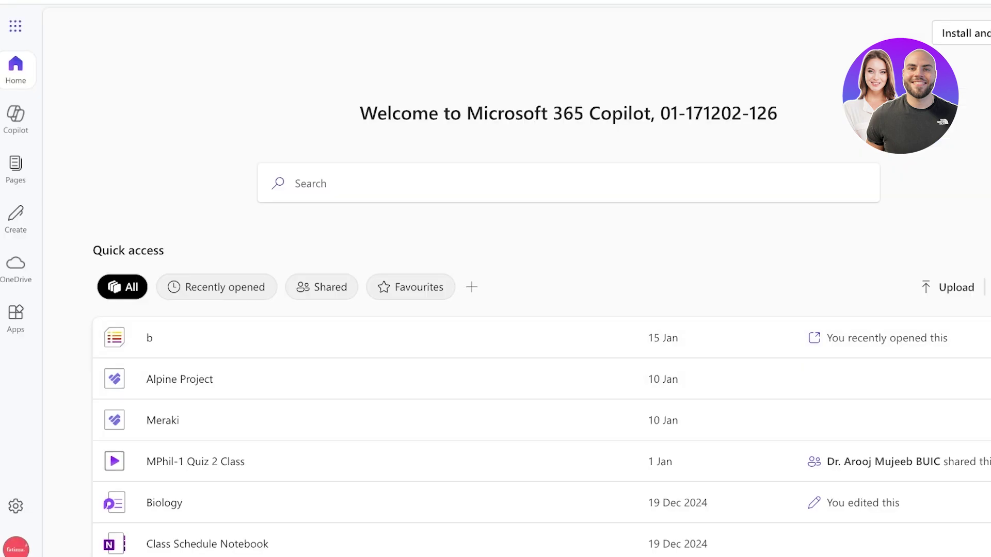
left_click(16, 26)
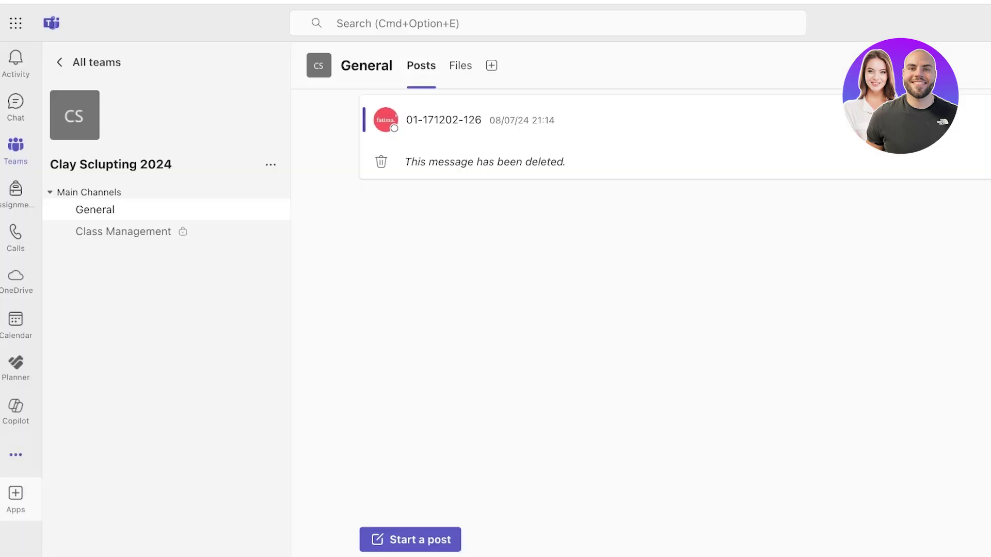
left_click(15, 365)
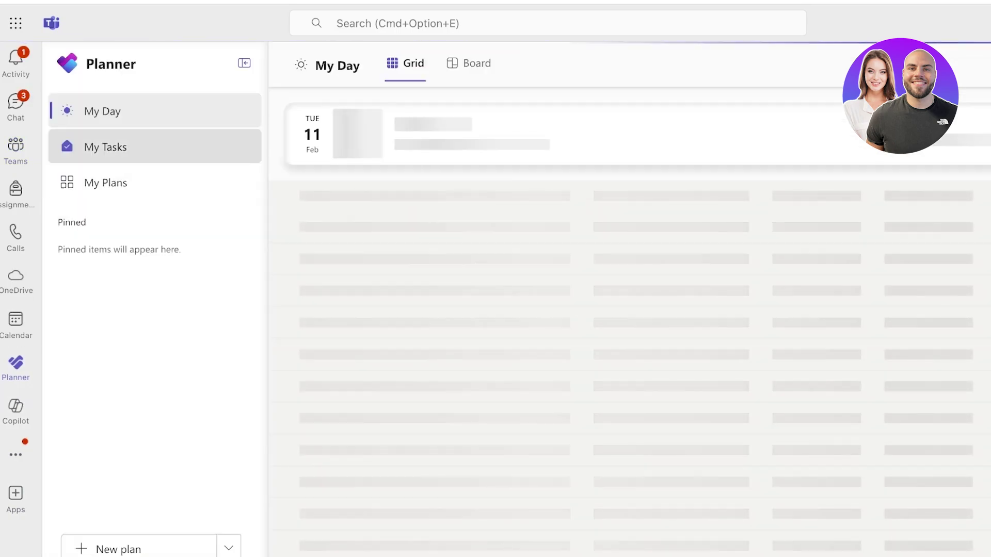
Review My Tasks, My Plans and My Day in the Teams version of Planner.
left_click(105, 147)
left_click(105, 183)
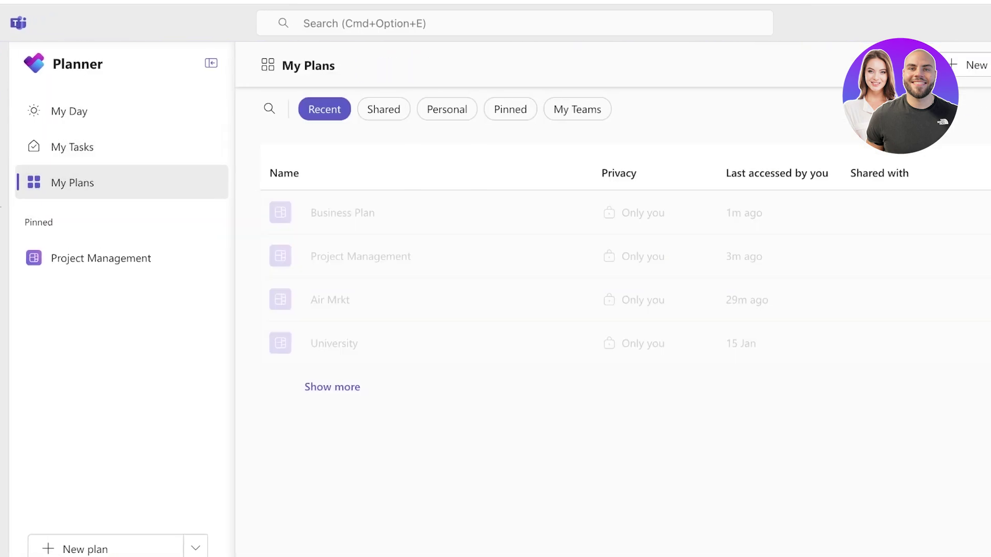
left_click(59, 147)
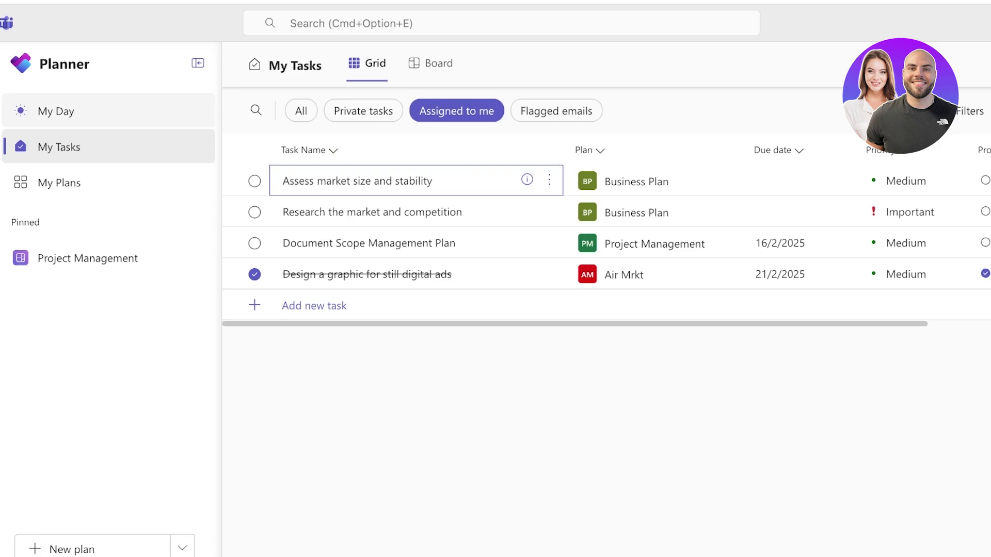
left_click(57, 111)
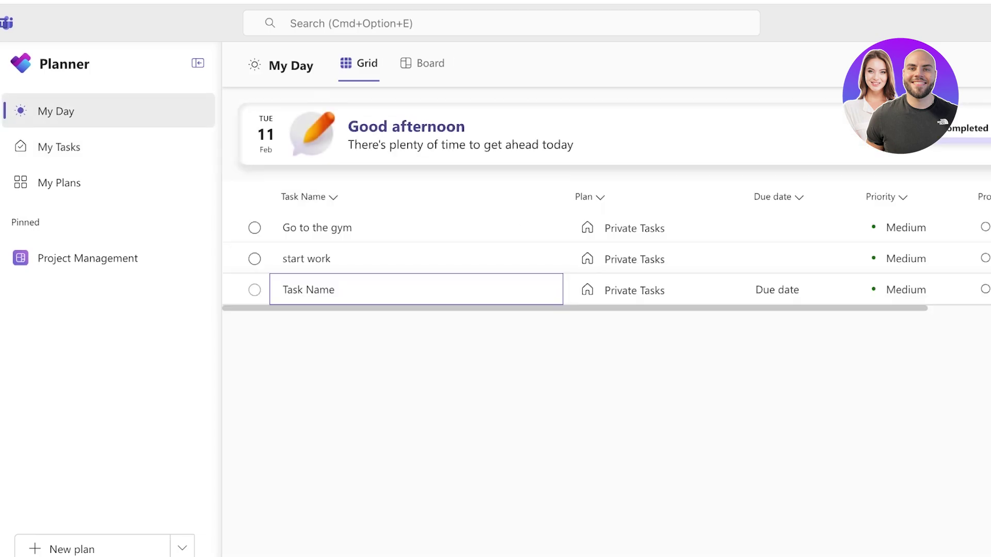
In My Tasks, set the due date of "Assess market size and stability" to 13/2/2025 and return to My Day.
left_click(59, 147)
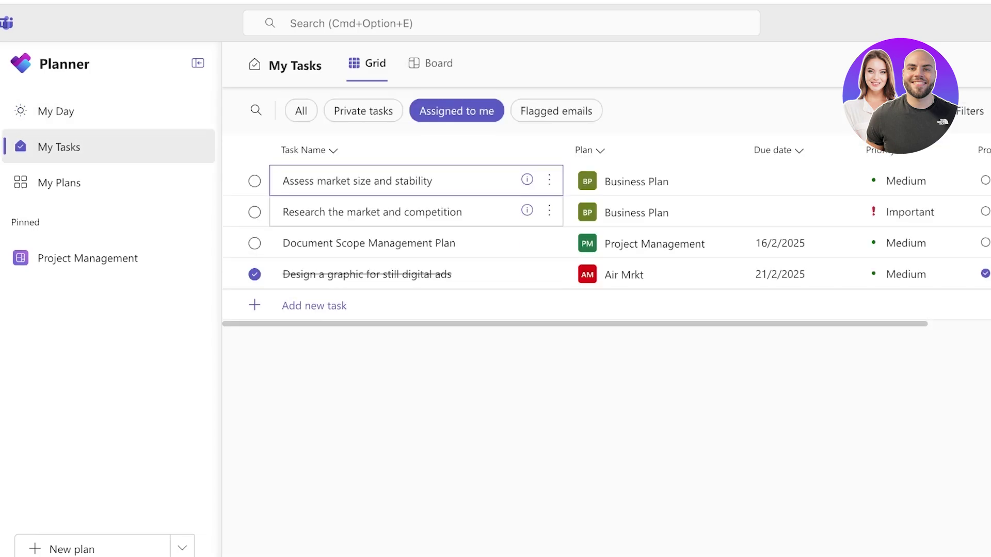
left_click(790, 181)
left_click(838, 182)
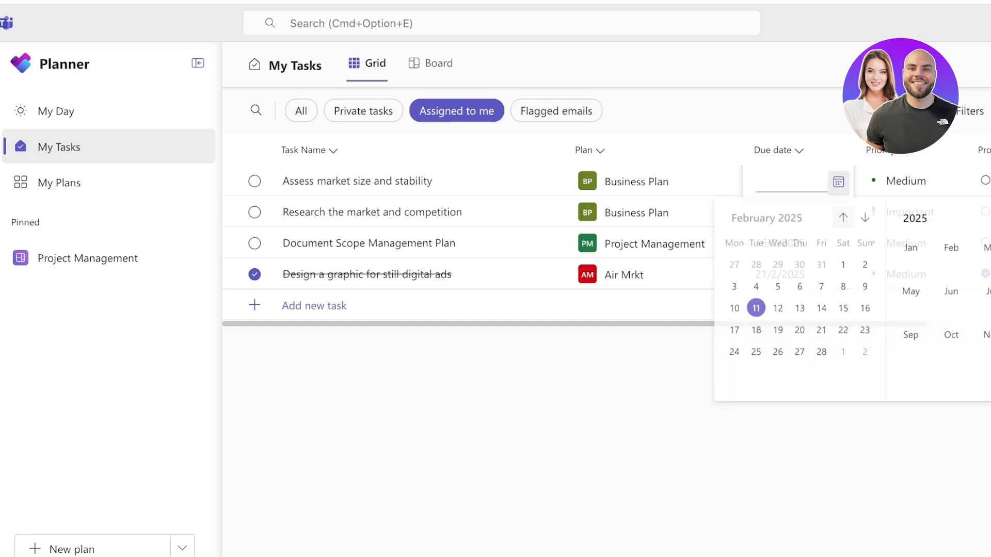
key("Right")
key("Right")
key("Return")
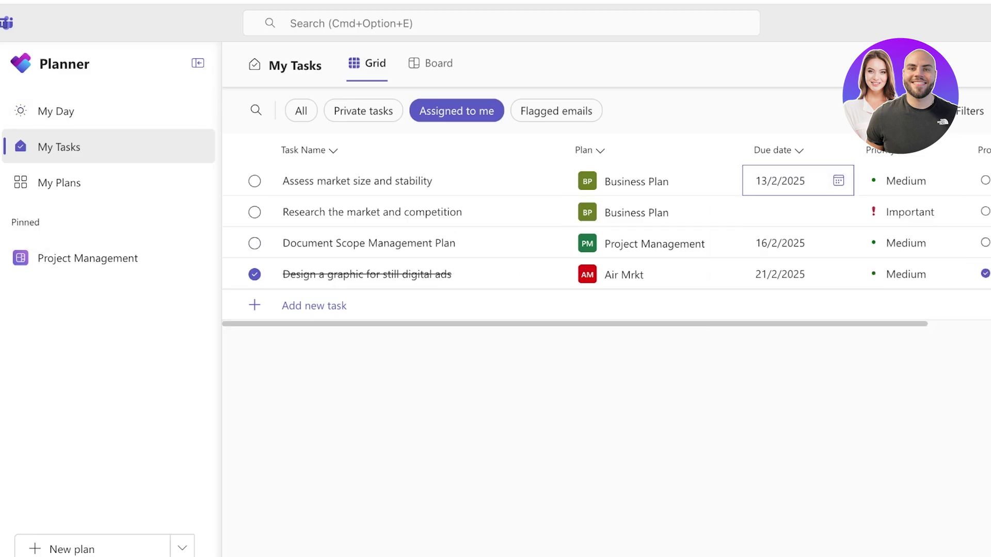
left_click(56, 111)
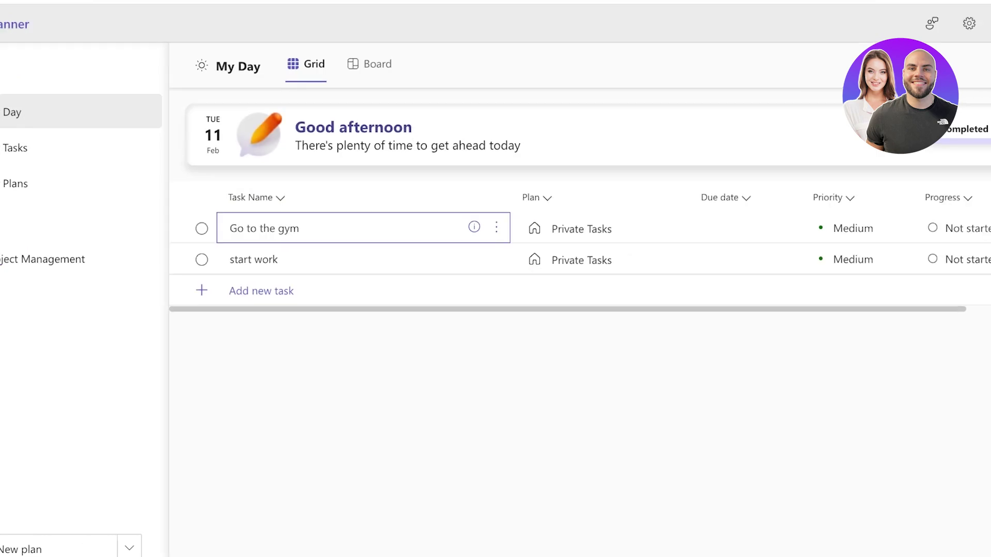